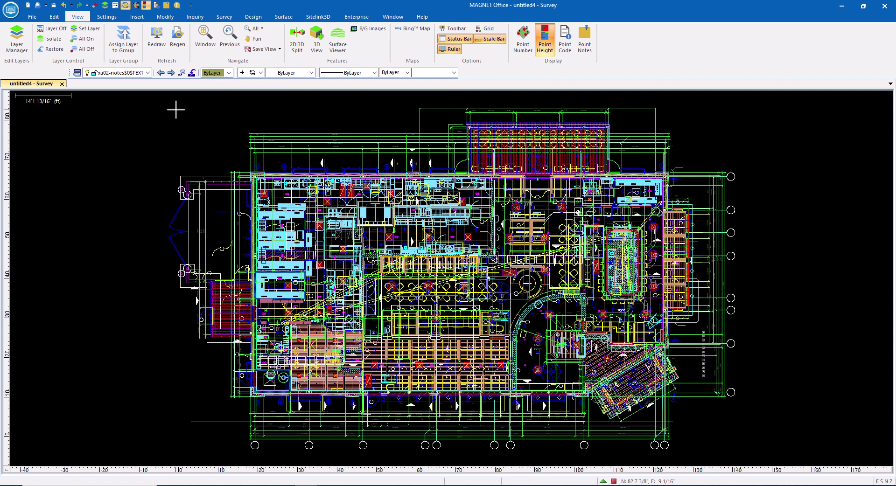
- Run Data Clean-Up on the active layers to remove zero-length lines, duplicate linework and points, and empty layers, then close the report
click(54, 17)
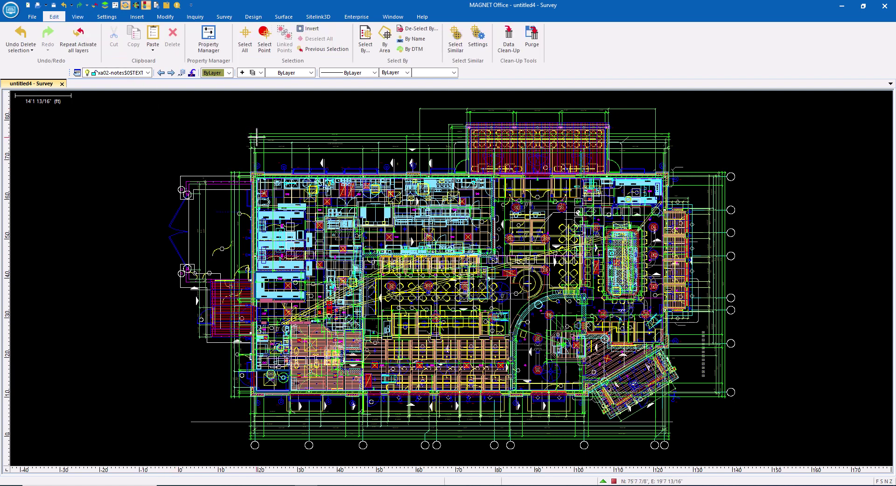
click(509, 39)
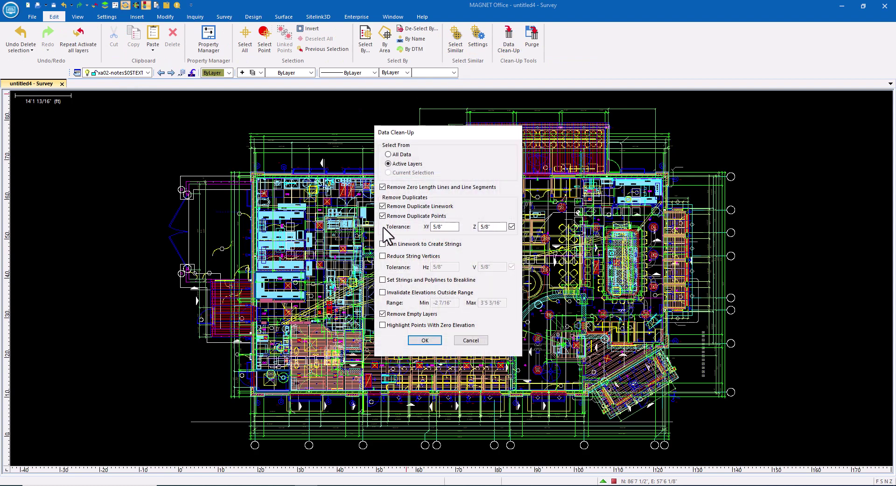
click(426, 341)
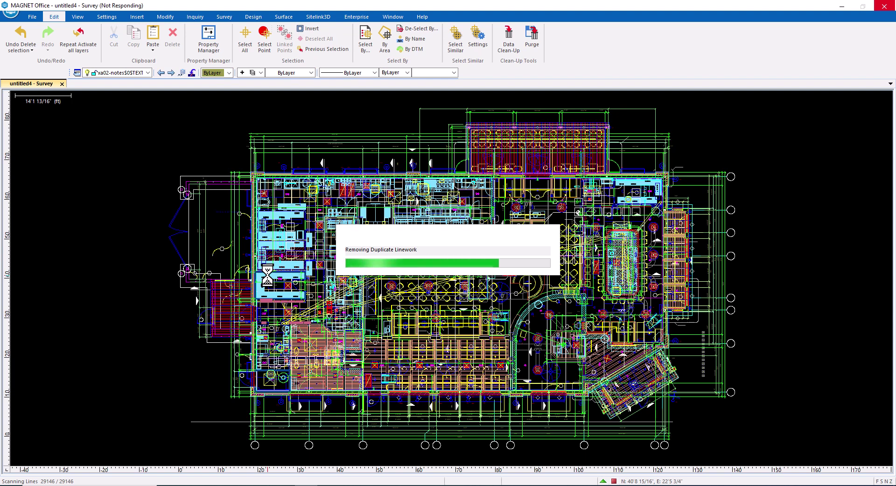
click(438, 269)
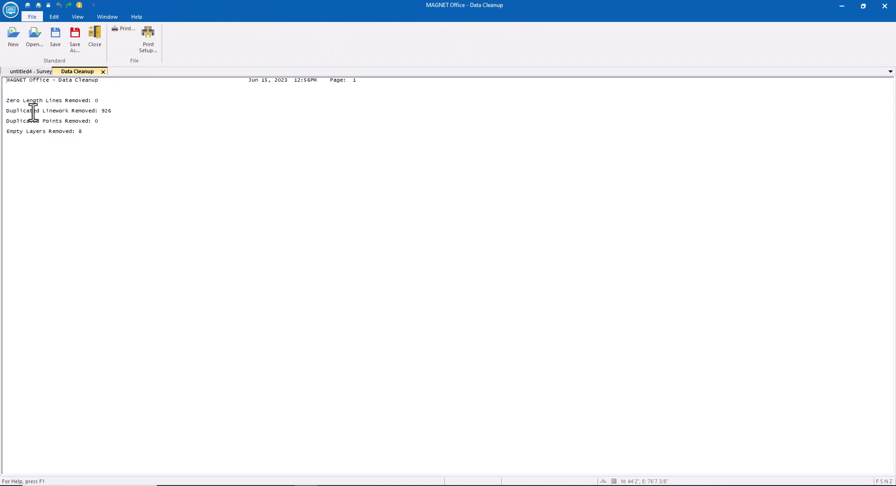
drag(95, 112, 67, 112)
click(104, 72)
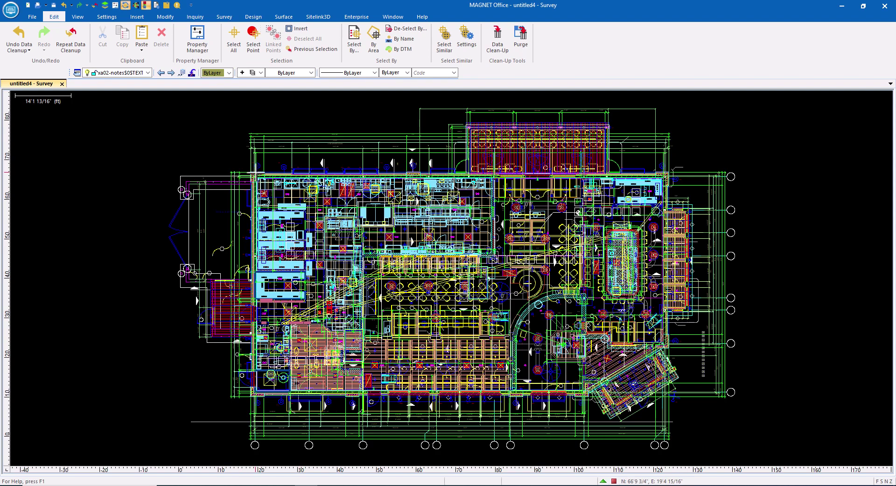
- Isolate the BASE$0$ROOF layer using the cyan outline along the building's upper-left wall corner
scroll(263, 170, up, 10)
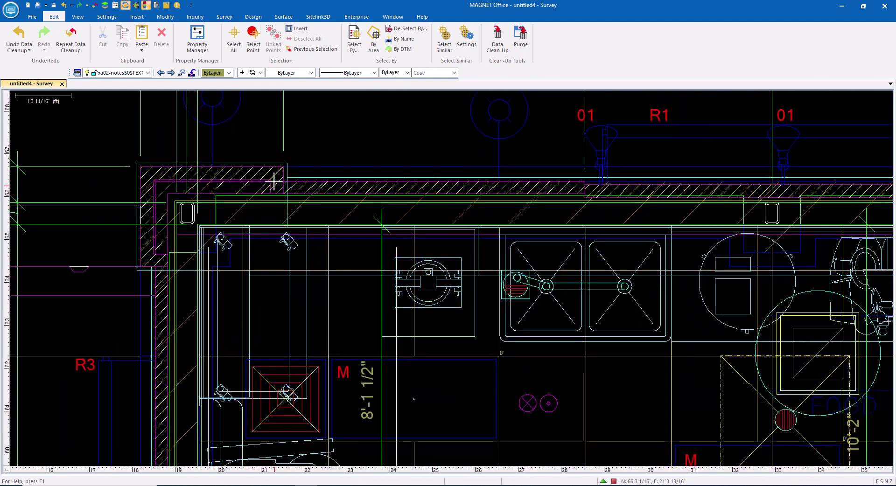
click(299, 177)
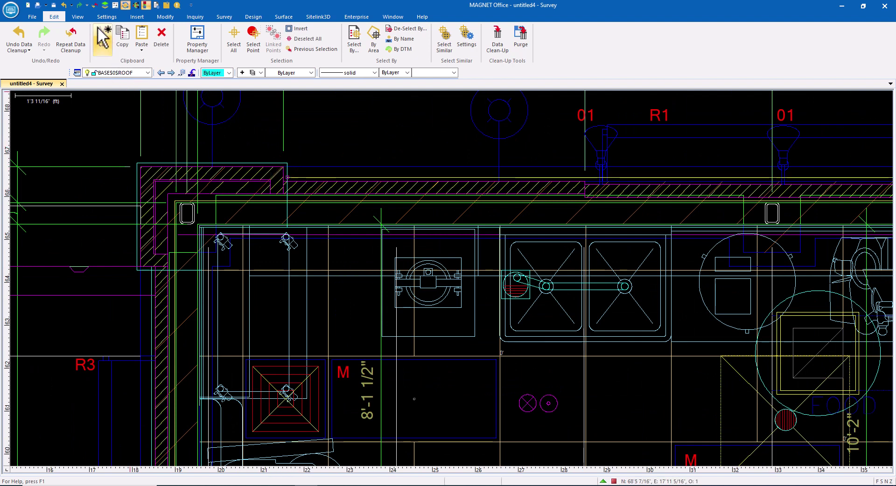
click(85, 17)
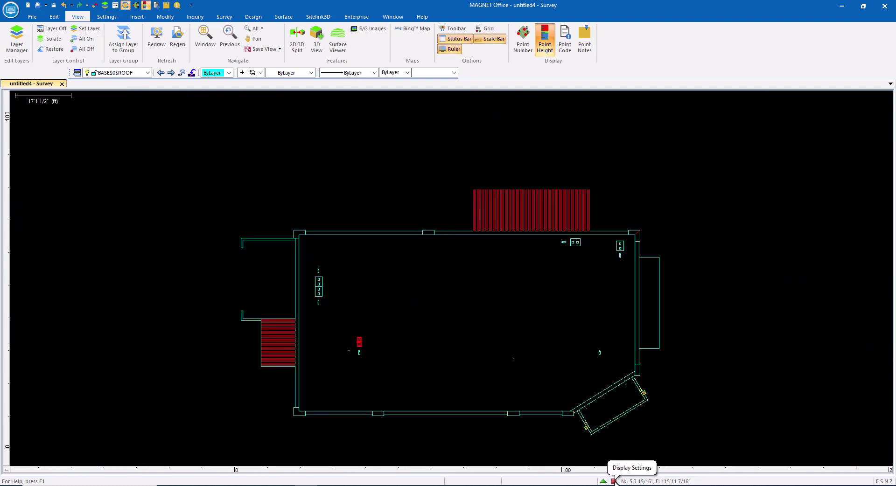
- Set the default point code to FOUNDATION and the next point number to 101
click(614, 482)
click(354, 136)
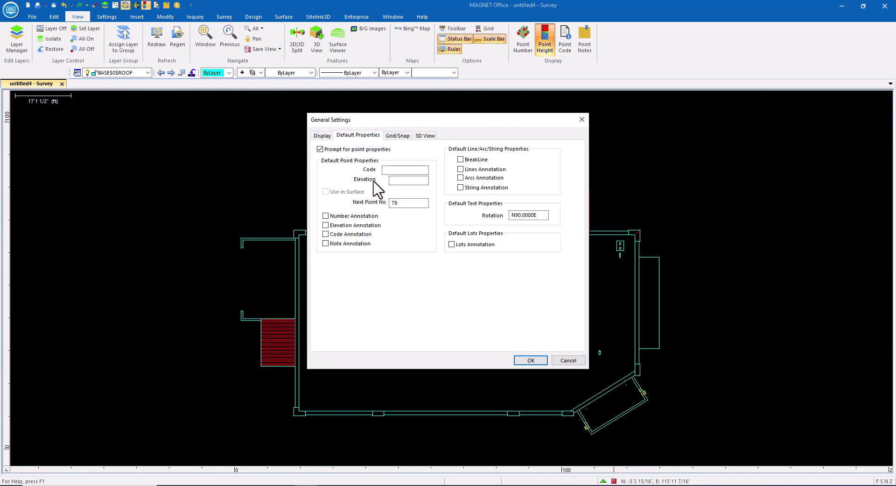
click(396, 171)
double_click(404, 202)
click(531, 360)
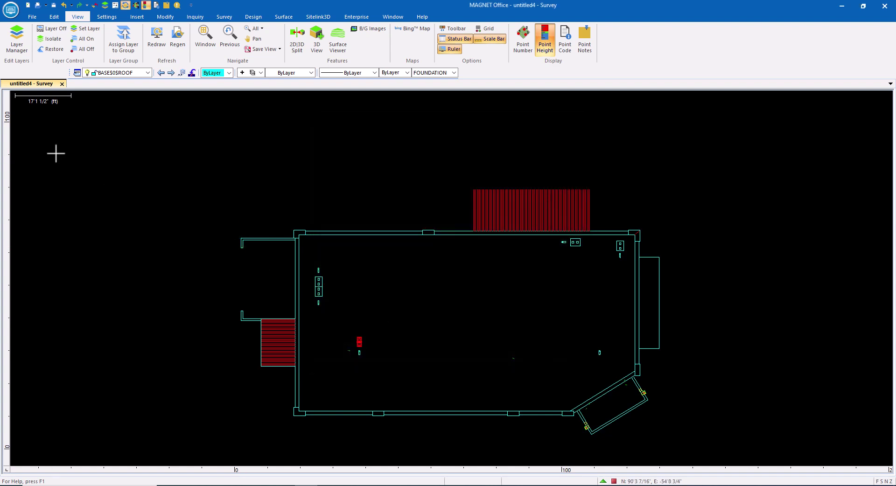
- Create a layer named POINTS-LAYOUT with color 9 and an open-circle point mark, and make it the current layer
click(77, 73)
click(117, 239)
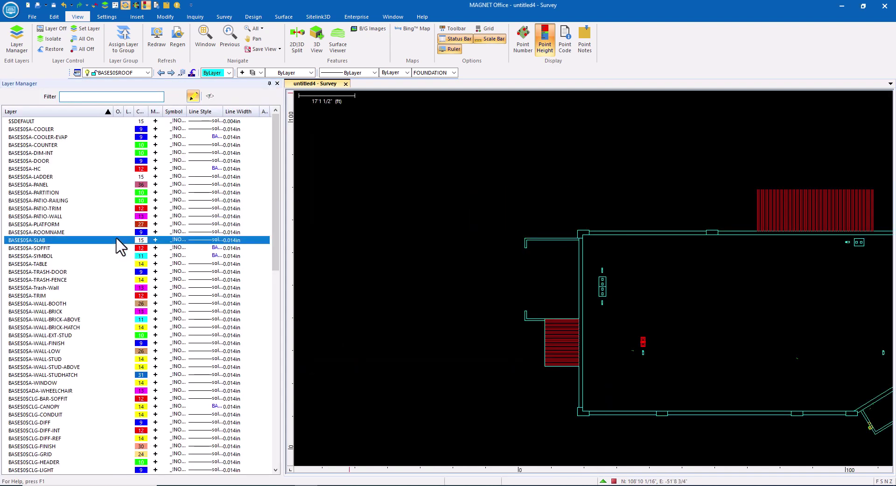
right_click(117, 239)
click(140, 288)
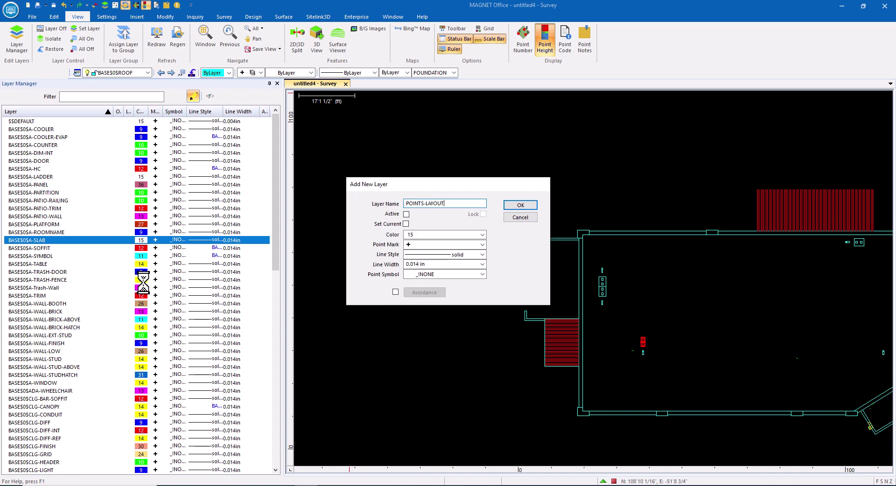
click(482, 234)
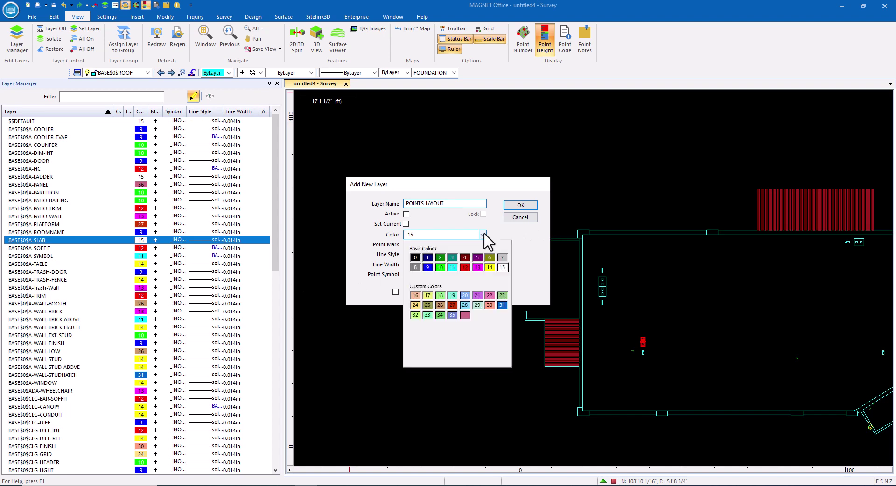
click(427, 268)
click(482, 245)
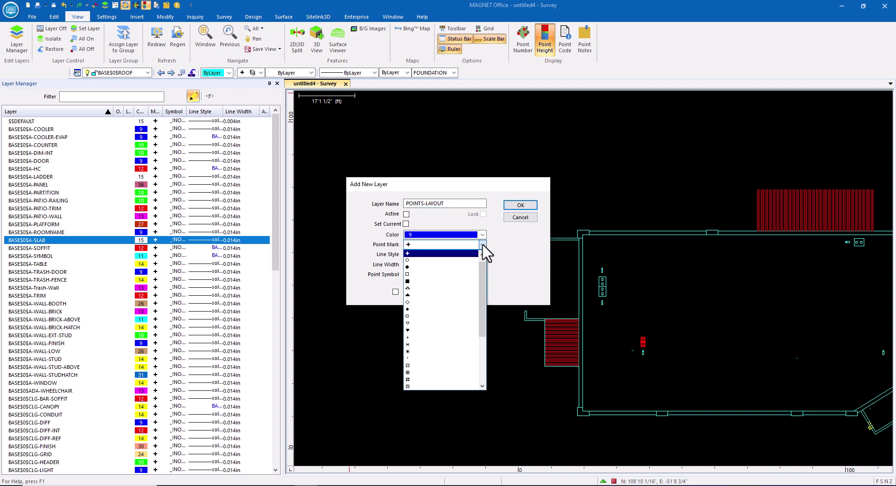
click(427, 261)
click(521, 206)
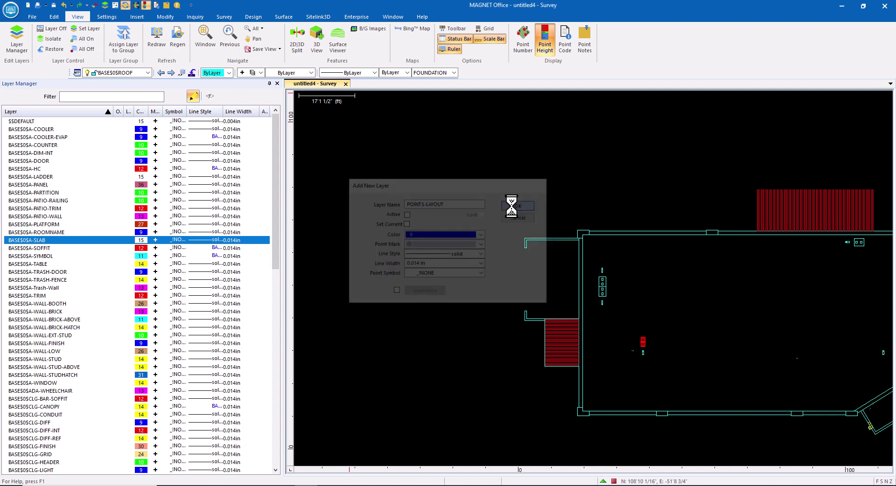
click(277, 84)
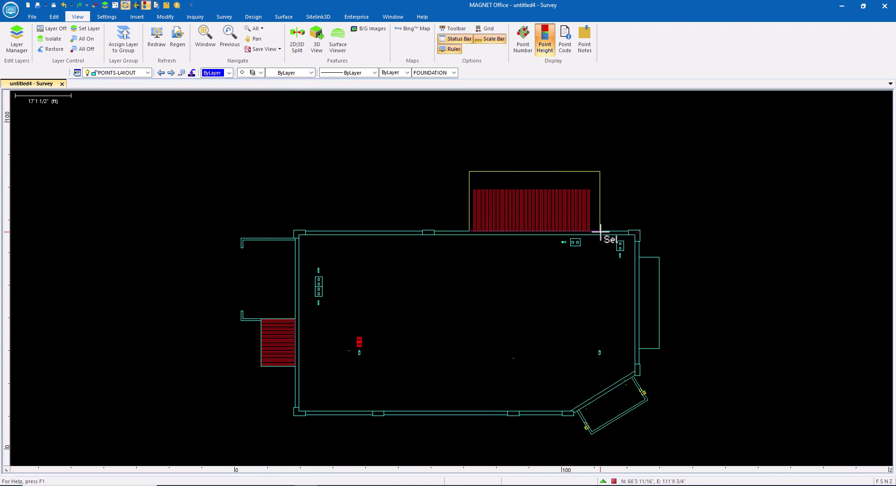
- Delete the red hatch lines from the areas above and to the left of the building outline
click(581, 215)
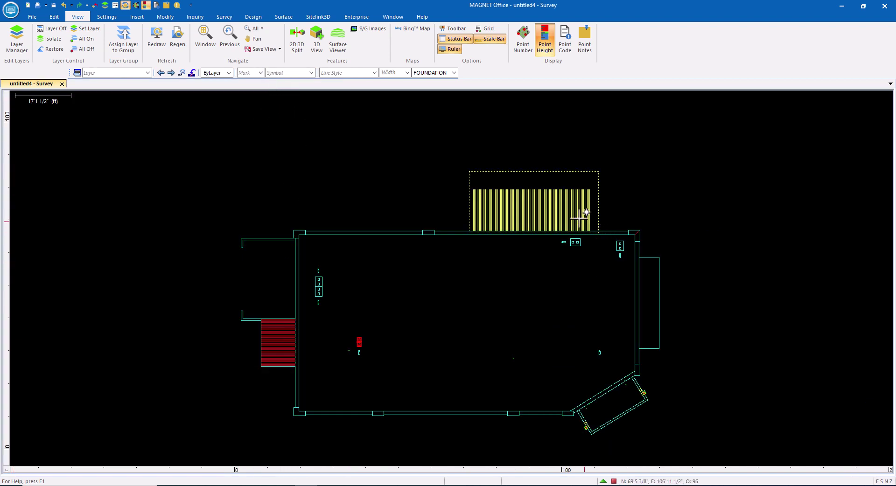
key(Delete)
scroll(273, 341, up, 1)
scroll(273, 342, up, 5)
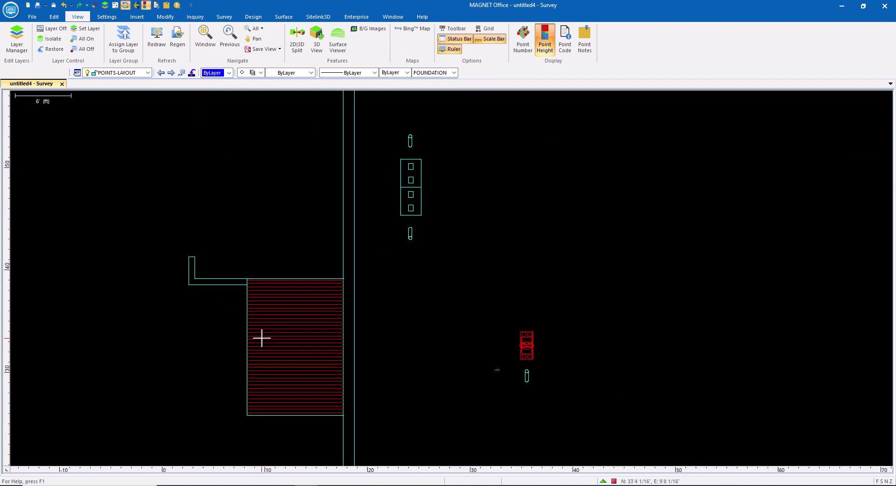
drag(322, 268, 269, 429)
key(Delete)
- Select the building's foundation outlines, including the angled corner area, and create points from these entities without viewing the details
click(301, 268)
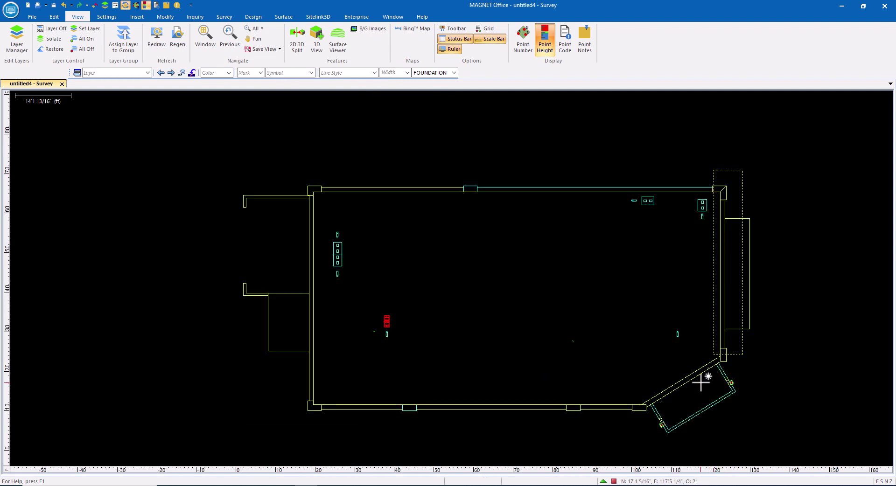
drag(703, 423, 696, 405)
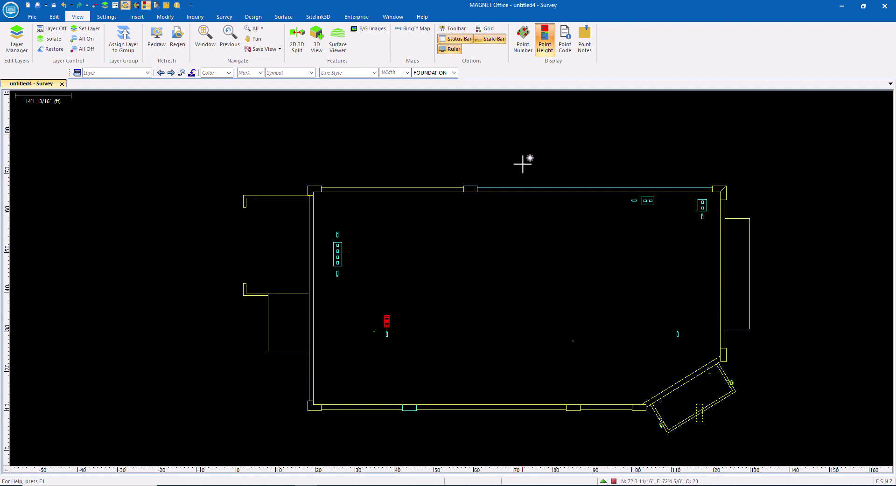
drag(522, 159, 453, 218)
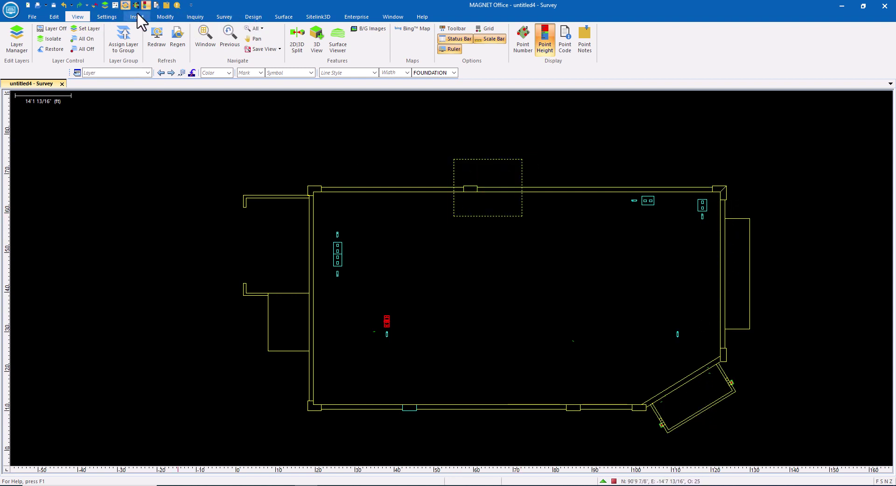
click(161, 16)
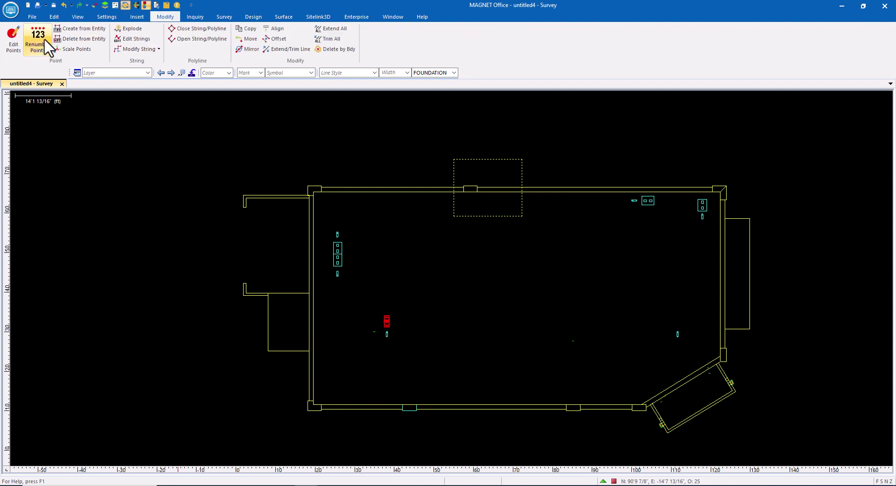
click(76, 30)
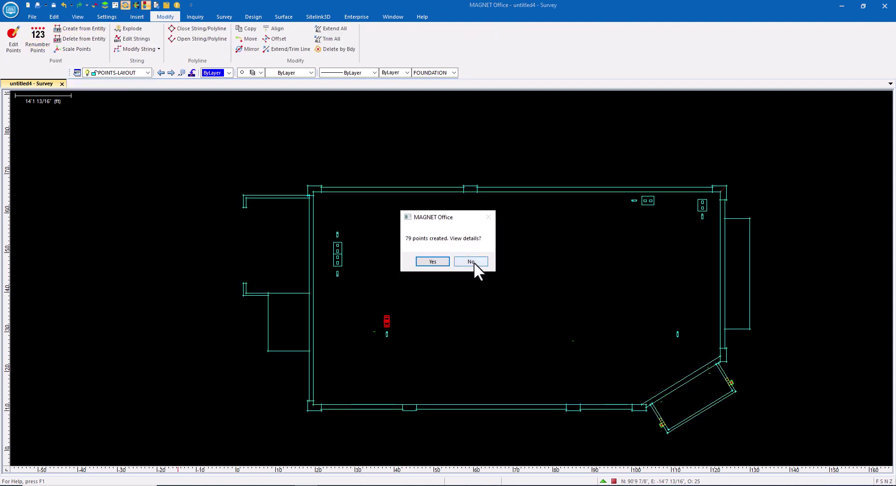
click(474, 262)
- Display point numbers and codes in the drawing, and turn all layers back on
click(614, 482)
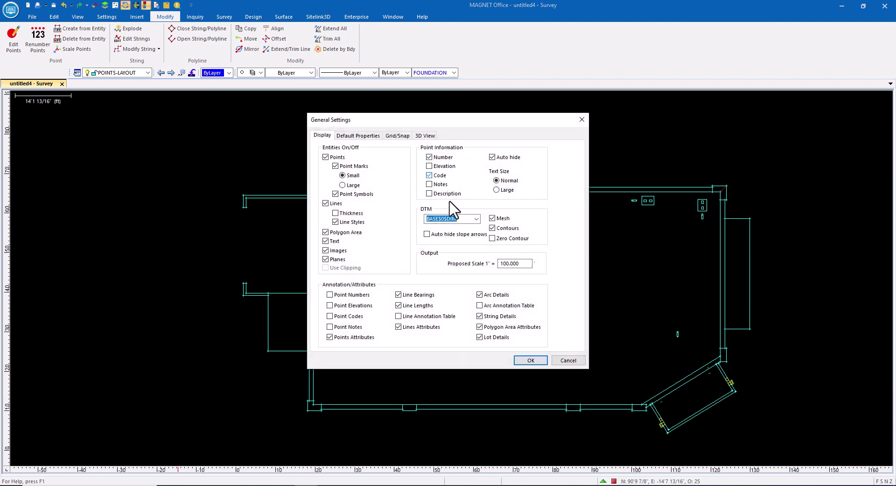
click(530, 361)
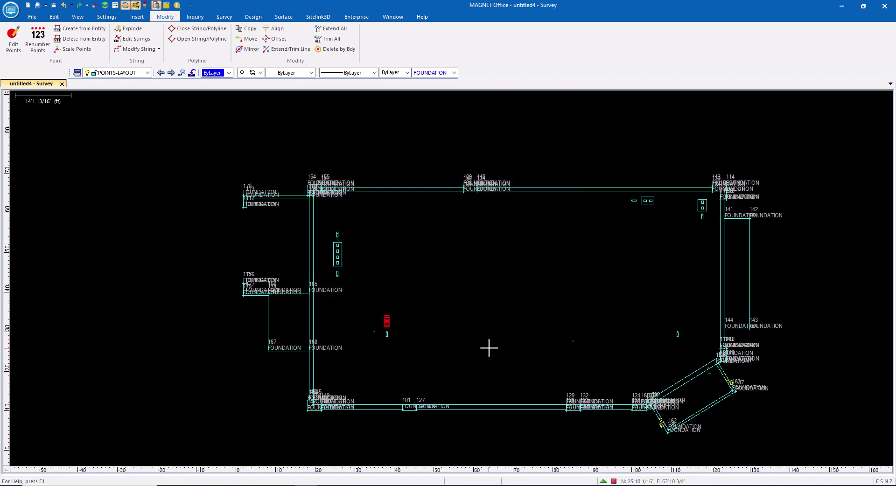
click(76, 17)
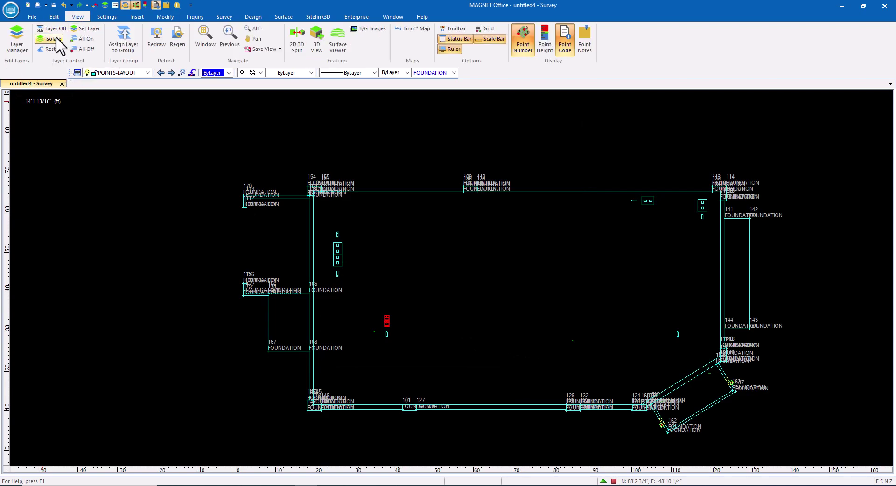
click(82, 39)
- Isolate the exterior brick wall layer by picking the magenta 14'8" wall polyline near the building's upper-left corner
scroll(394, 201, up, 5)
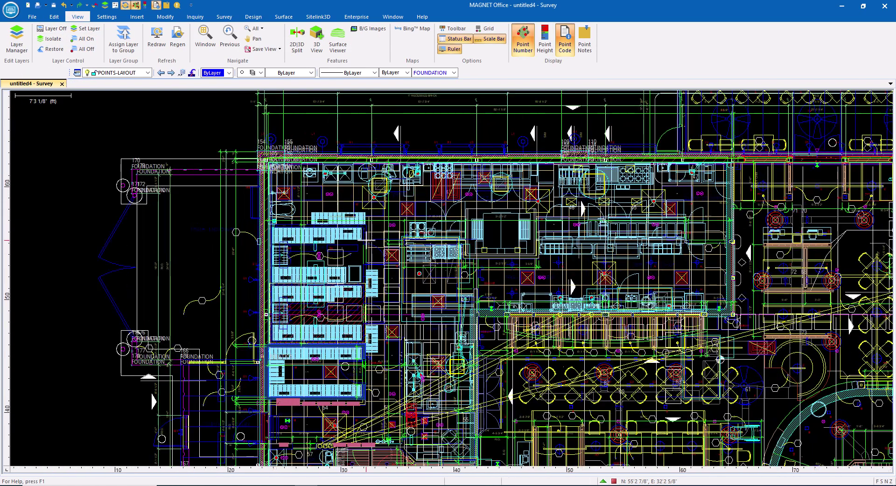
scroll(394, 202, up, 5)
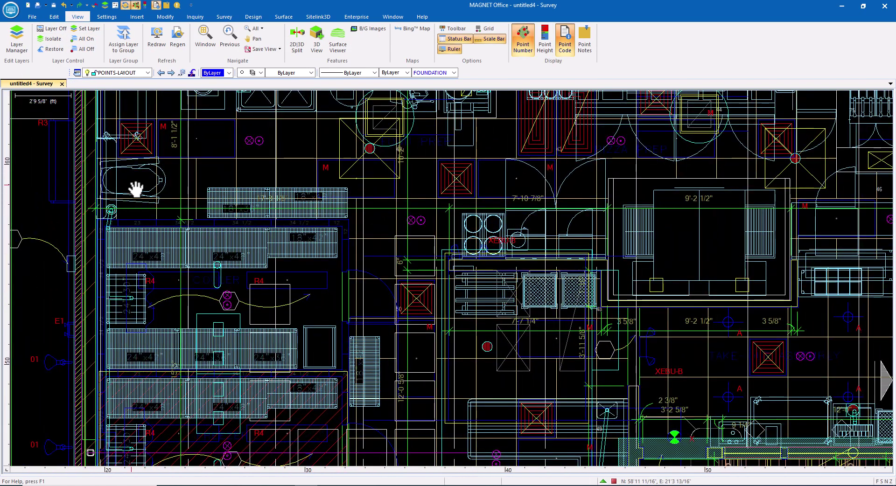
middle_drag(136, 188, 378, 383)
scroll(345, 229, up, 8)
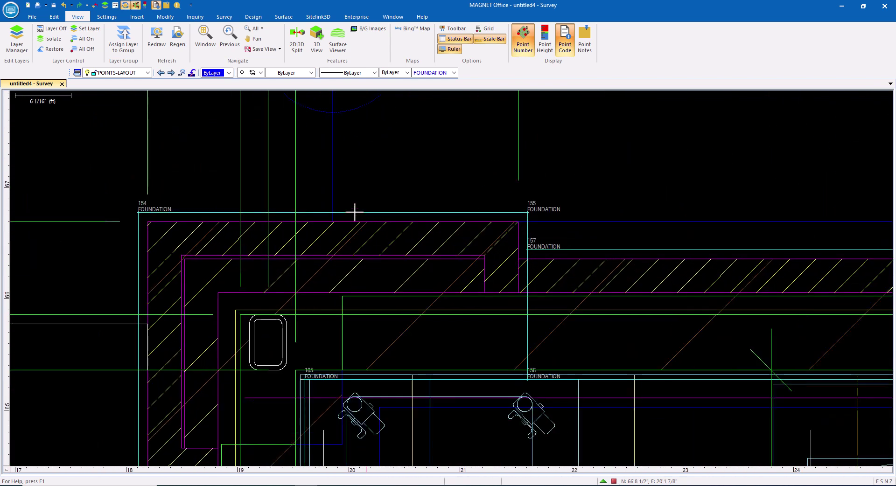
click(51, 38)
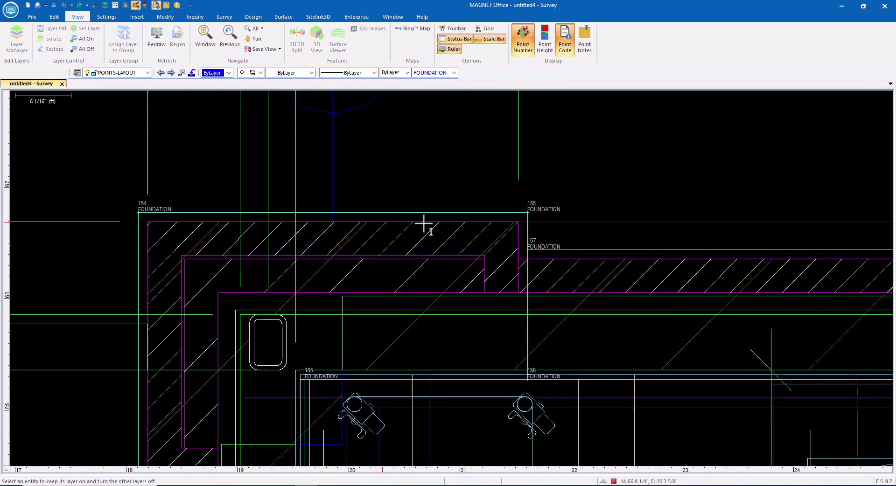
click(544, 260)
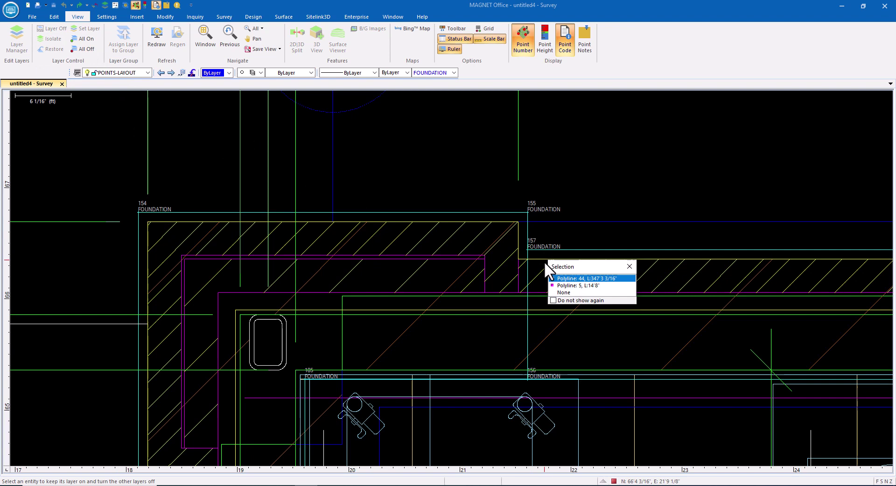
click(561, 286)
- Change the default point code to WALL-EXT
scroll(292, 314, down, 12)
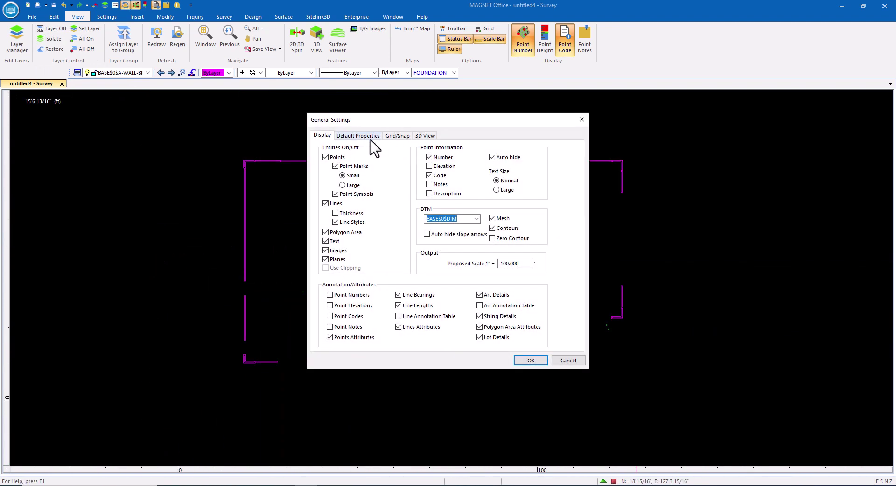
click(358, 135)
drag(417, 170, 322, 164)
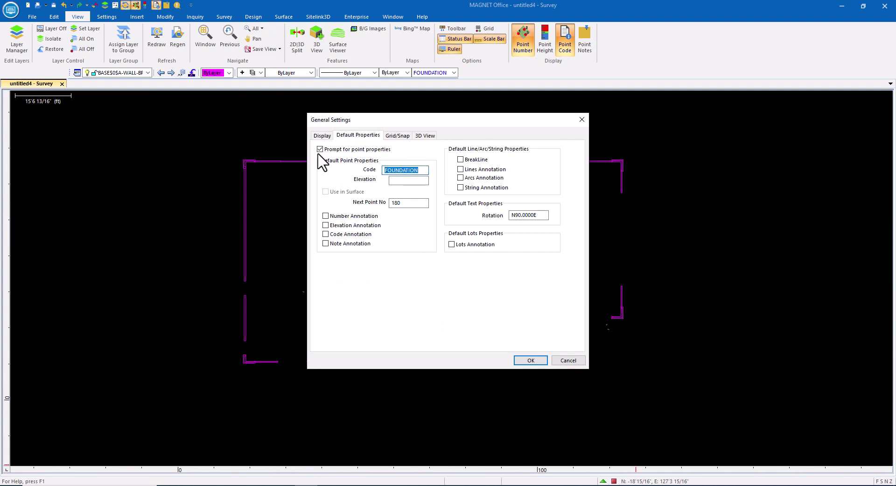
click(531, 360)
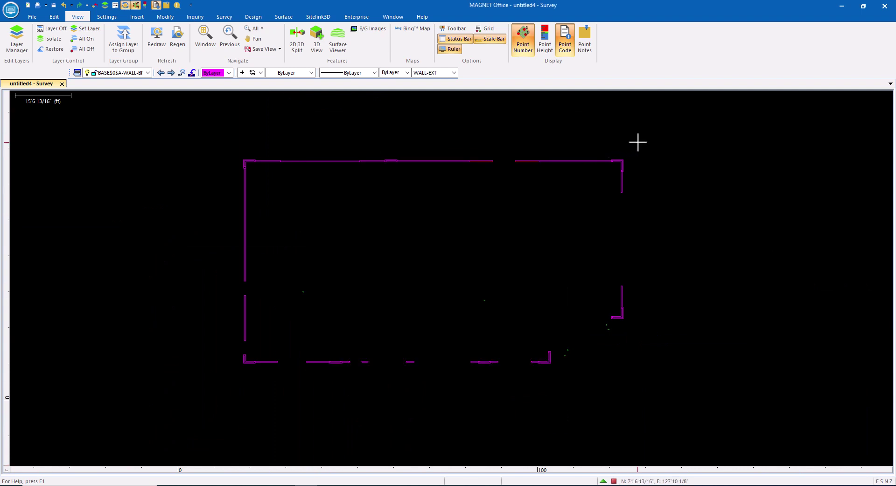
- Select all the exterior brick wall linework around the building and create points from these entities without viewing the details
drag(639, 141, 189, 281)
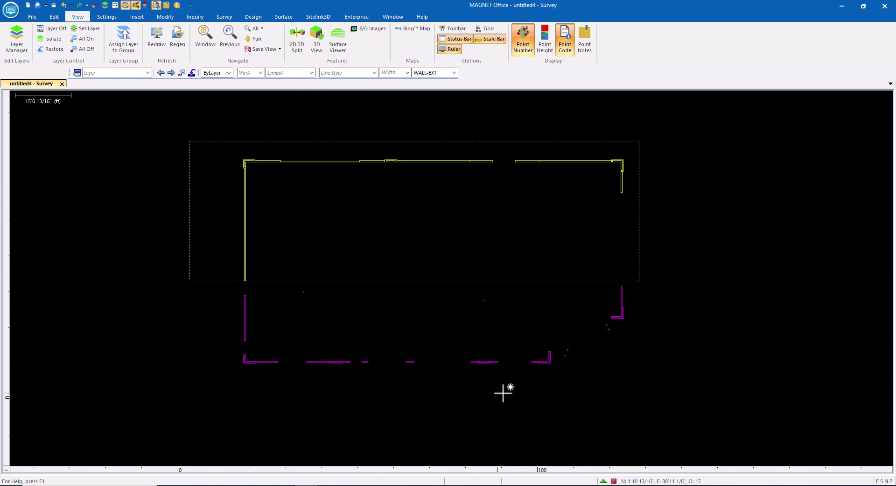
drag(556, 370, 186, 305)
click(165, 17)
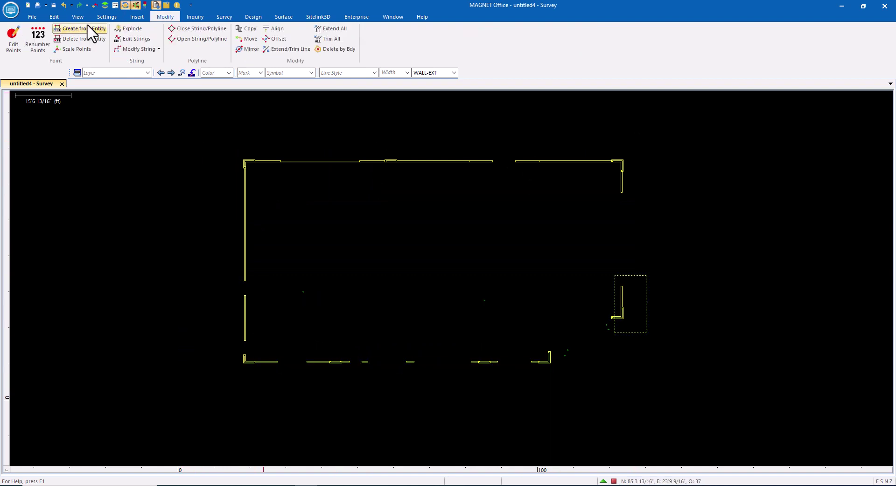
click(84, 29)
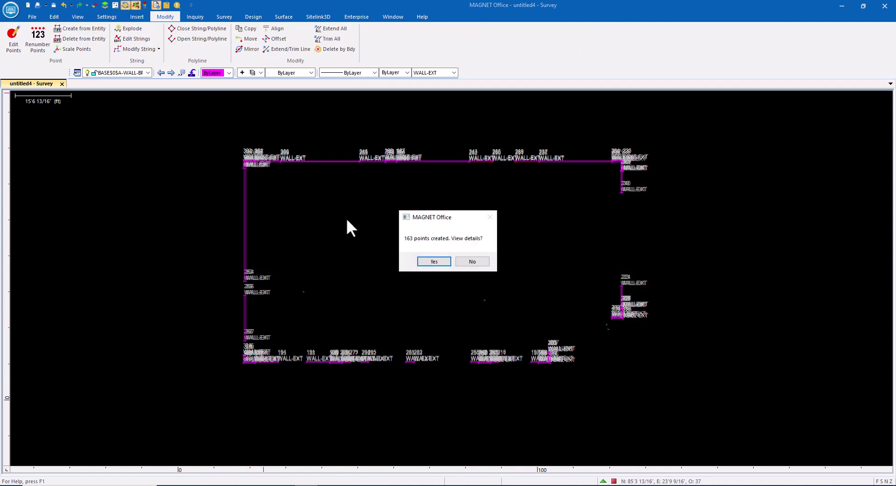
click(470, 262)
- Turn all layers back on and isolate the layer with the yellow interior ceiling and wall lines
click(77, 16)
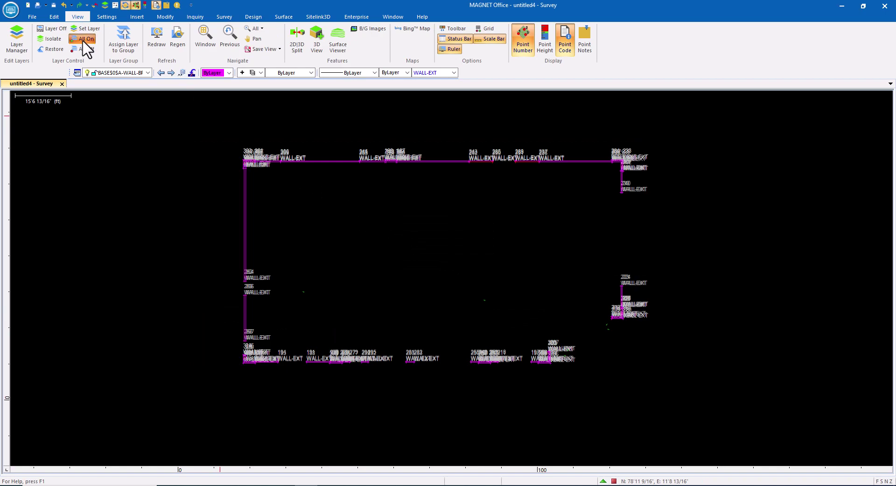
click(85, 39)
scroll(365, 304, up, 5)
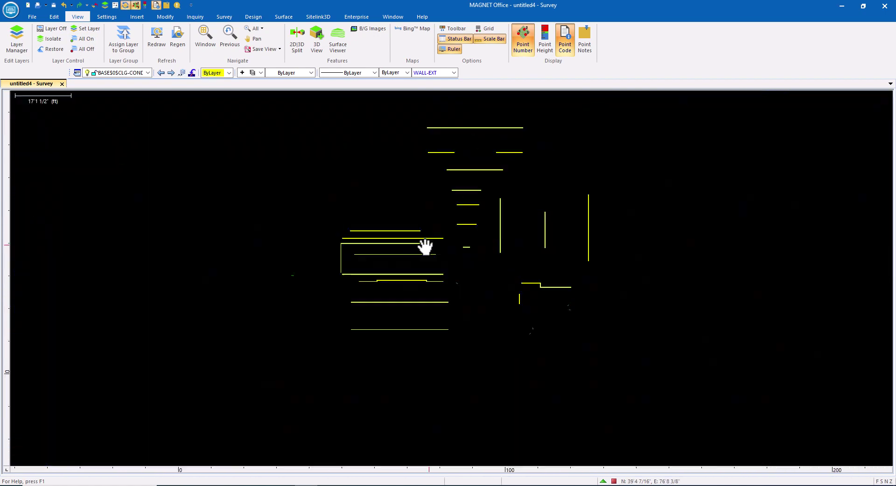
middle_drag(426, 246, 387, 294)
- Change the default point code to WALL-INT
click(614, 481)
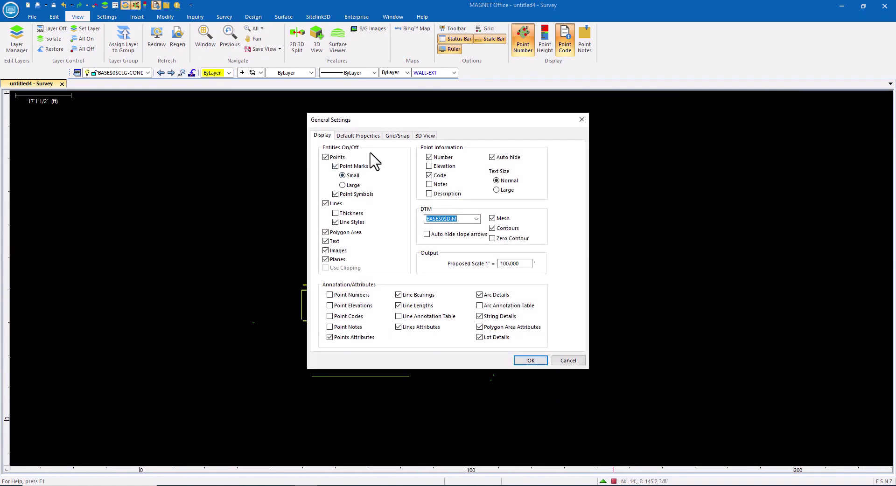
click(370, 136)
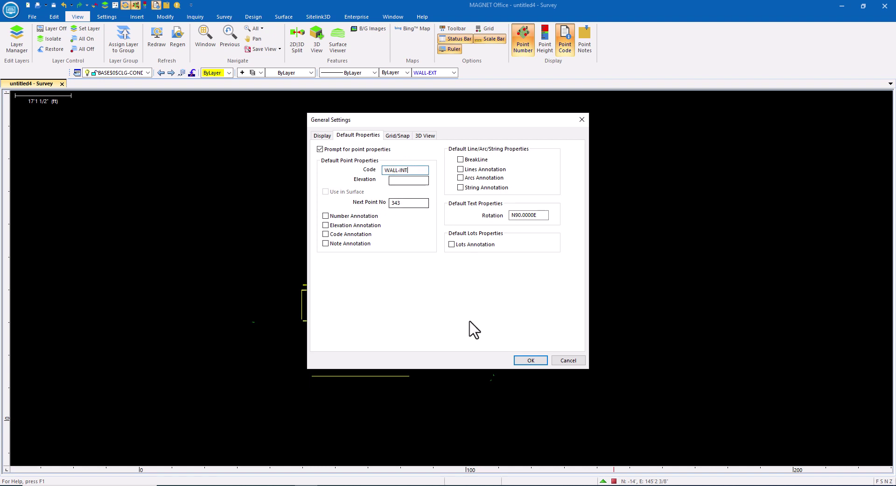
click(531, 361)
- Select the upper and eastern groups of yellow interior lines and create points from them without viewing the details
drag(536, 340, 464, 318)
drag(495, 356, 474, 341)
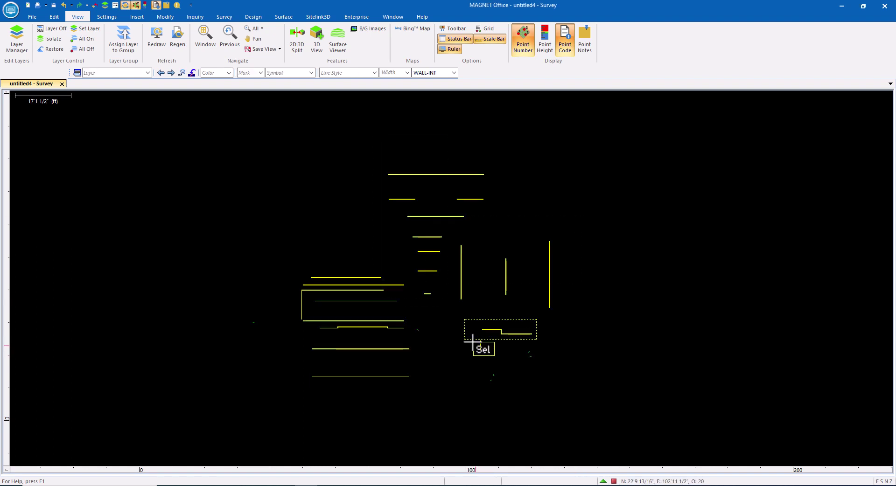
click(165, 17)
click(71, 28)
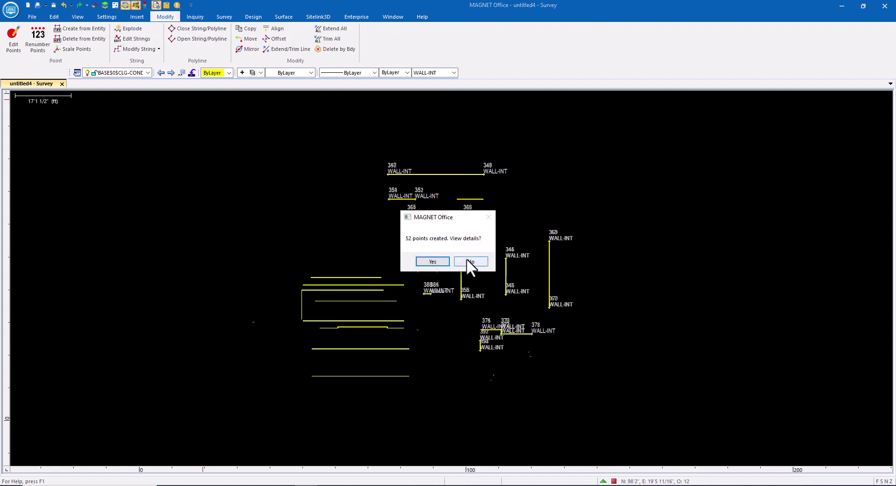
click(469, 262)
- Create points from the remaining western group of yellow lines without viewing the details, and turn all layers back on
drag(361, 384, 293, 251)
click(76, 30)
click(469, 262)
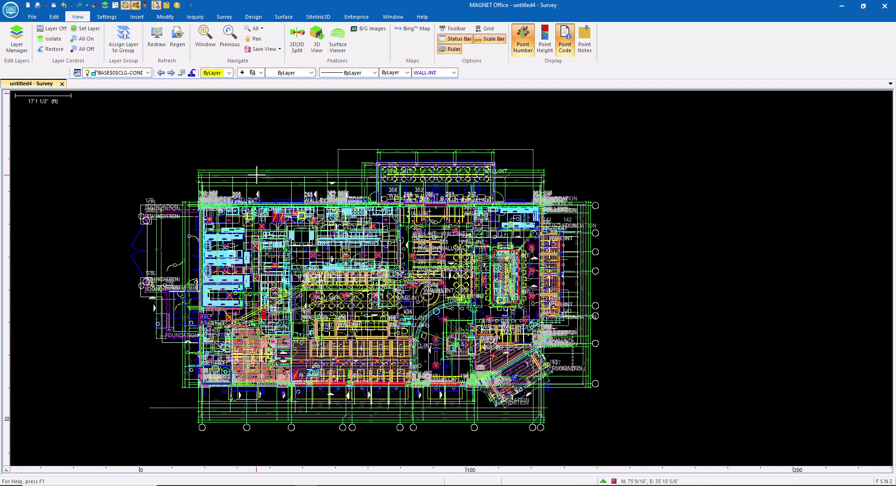
- Isolate the ceiling finish layer by picking one of the salmon-coloured hatch lines in the restroom area
scroll(256, 174, up, 4)
middle_drag(101, 208, 185, 110)
scroll(320, 313, up, 10)
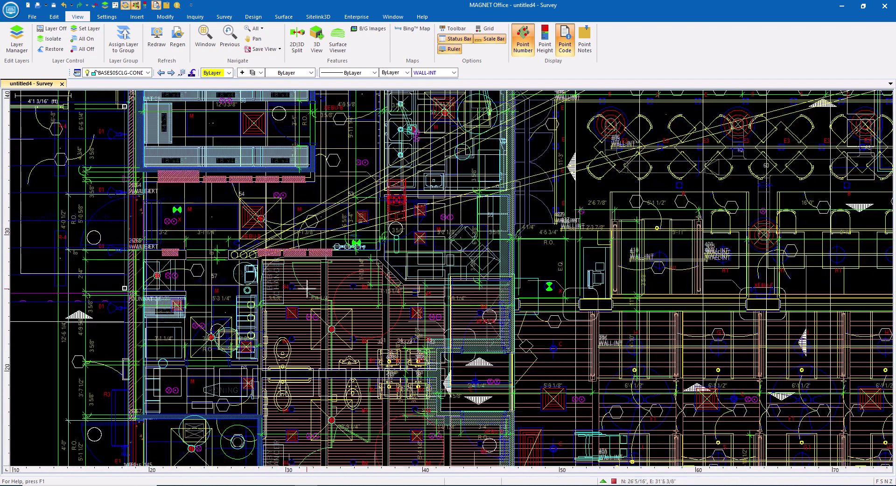
scroll(307, 290, up, 3)
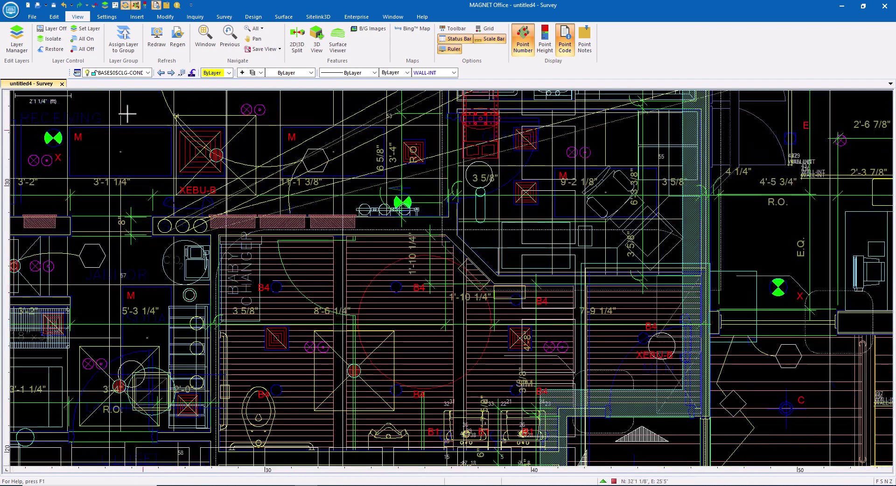
click(52, 38)
click(310, 265)
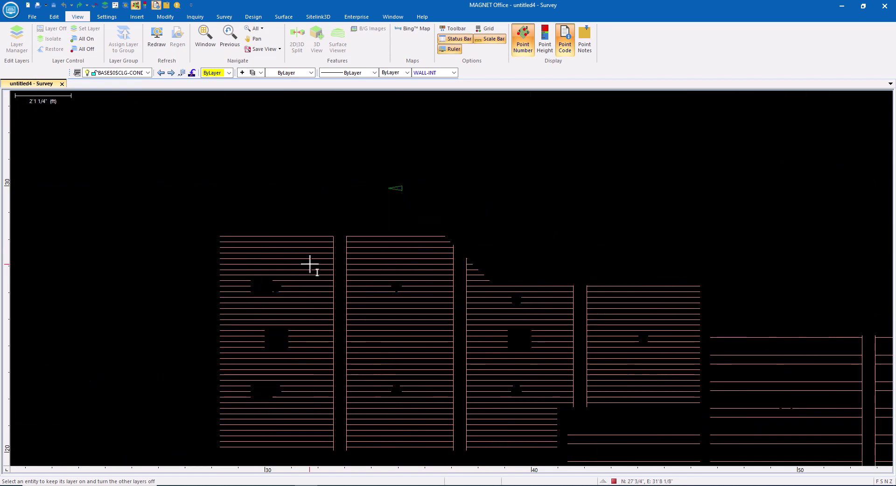
- Delete all the ceiling finish linework and turn all layers back on
scroll(310, 264, down, 10)
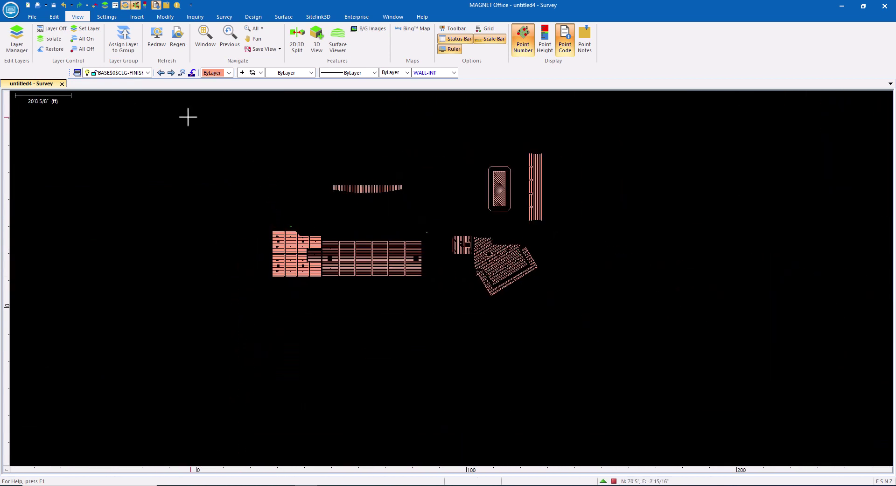
drag(188, 117, 708, 398)
key(Delete)
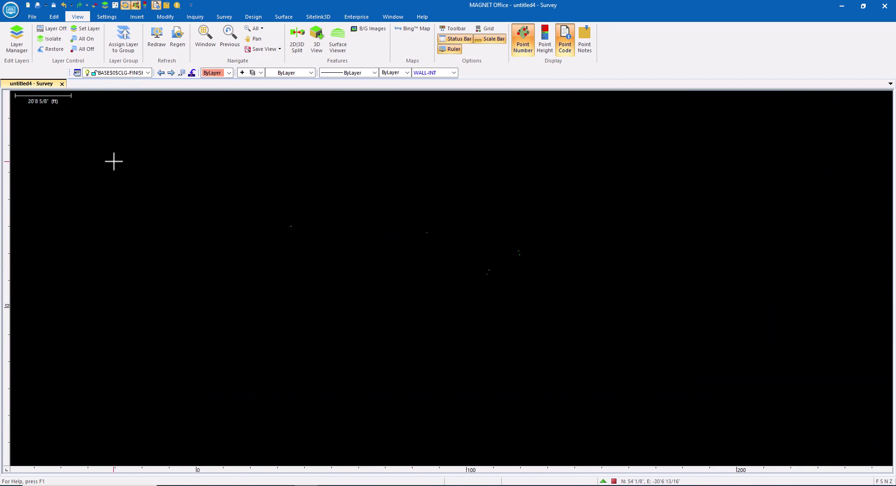
click(86, 39)
- Isolate the plumbing fixture layer by picking a yellow toilet fixture in the restroom
scroll(369, 243, up, 7)
scroll(369, 243, up, 10)
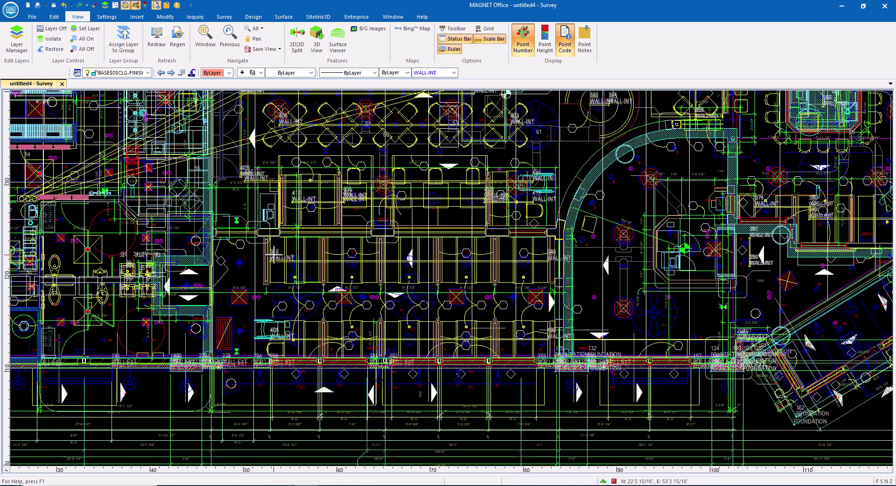
scroll(280, 305, up, 3)
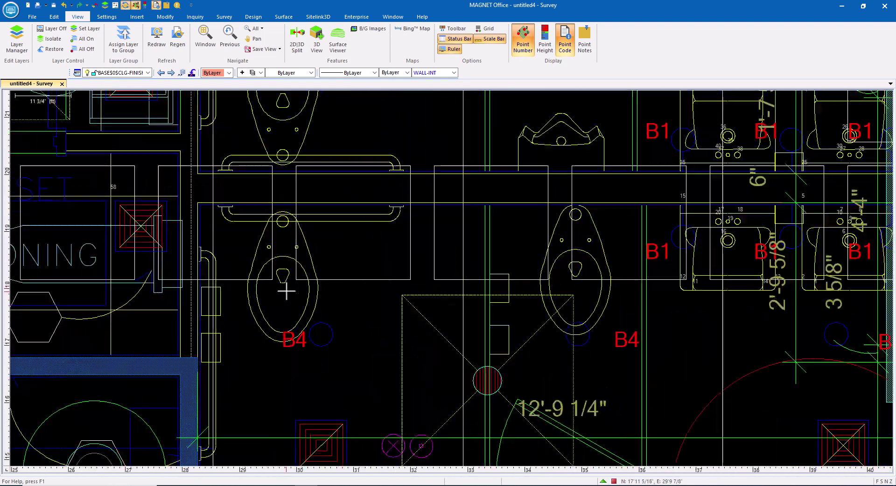
click(50, 39)
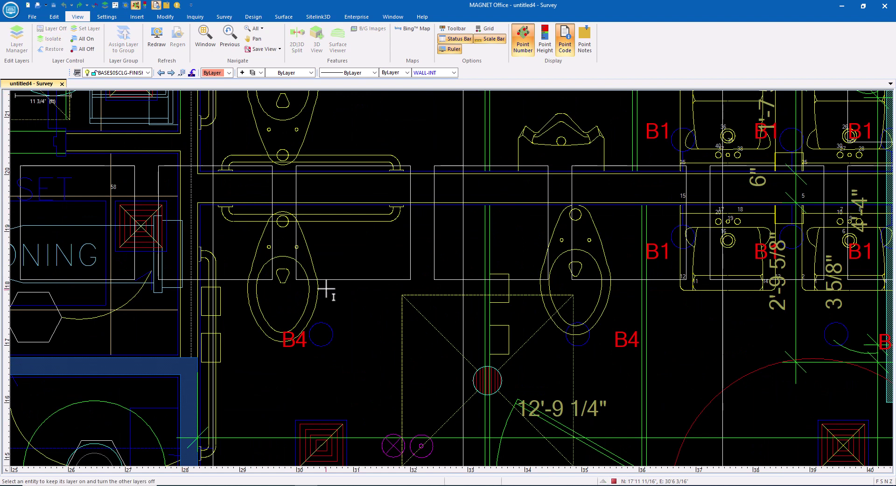
click(309, 256)
- Delete everything on the isolated plumbing fixture layer and turn all layers back on
scroll(336, 282, down, 10)
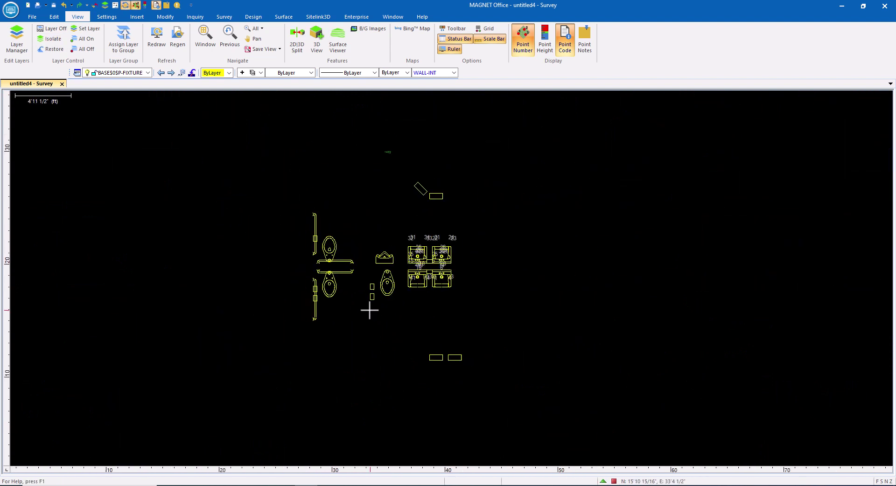
scroll(350, 289, down, 3)
drag(298, 214, 616, 394)
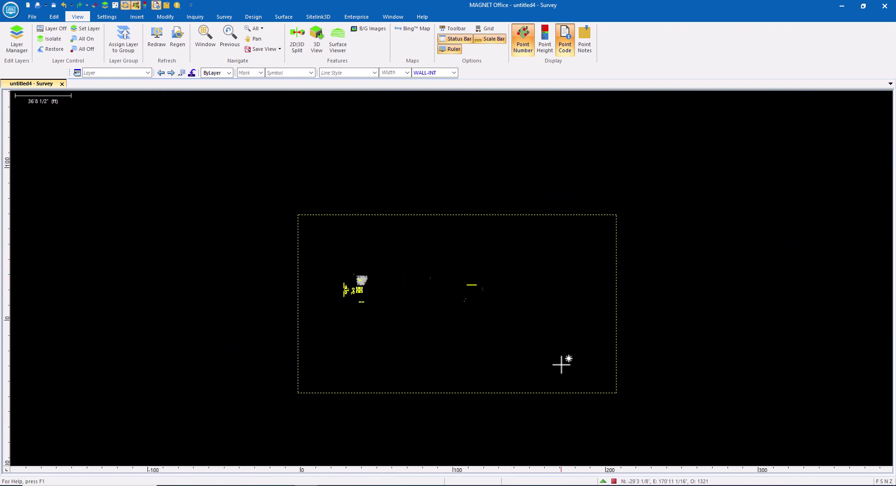
click(84, 39)
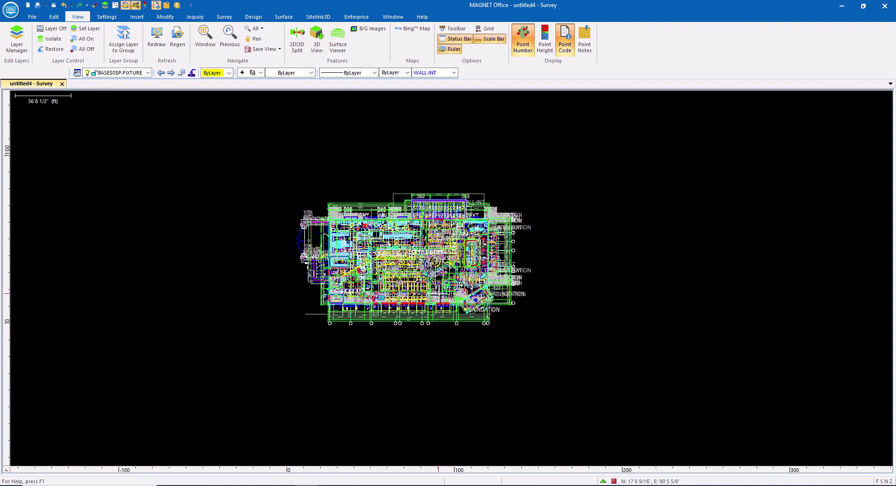
- Isolate the brick dimension layer by picking a green dimension line below the building's south wall
scroll(439, 312, up, 2)
scroll(446, 314, up, 4)
middle_drag(369, 349, 472, 300)
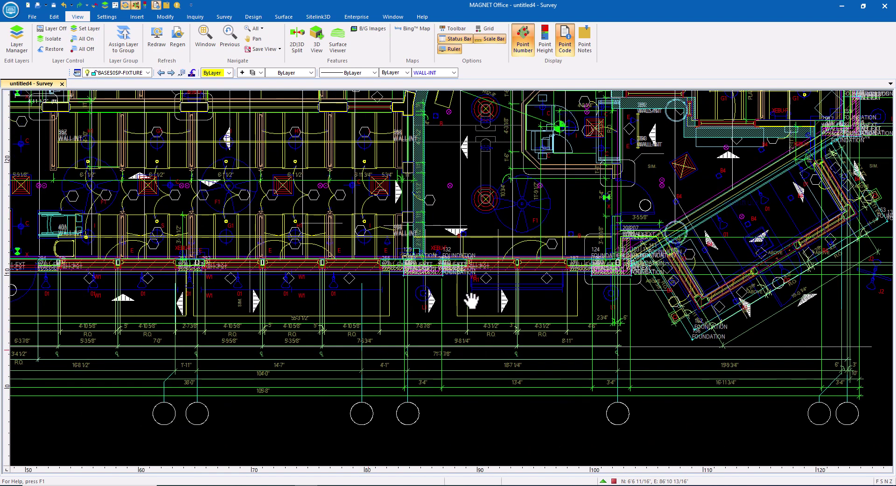
click(52, 39)
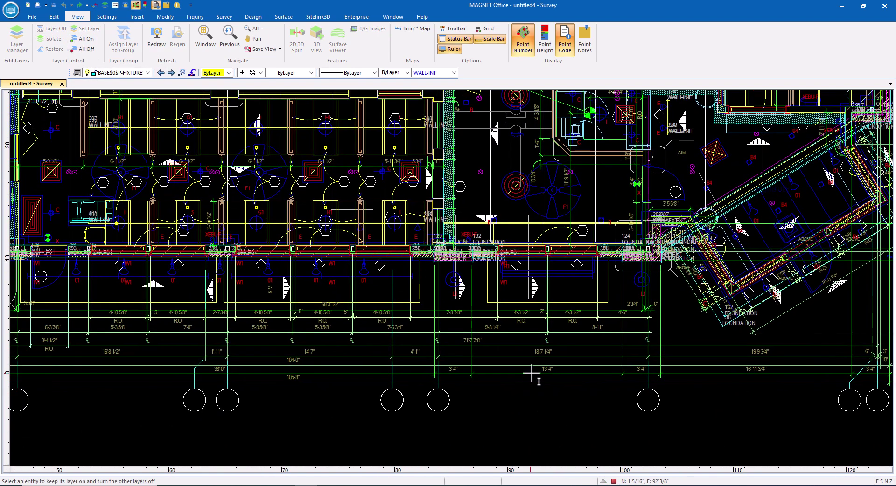
click(533, 374)
- Delete all the green brick dimension lines and turn all layers back on
scroll(478, 366, down, 4)
scroll(462, 368, down, 2)
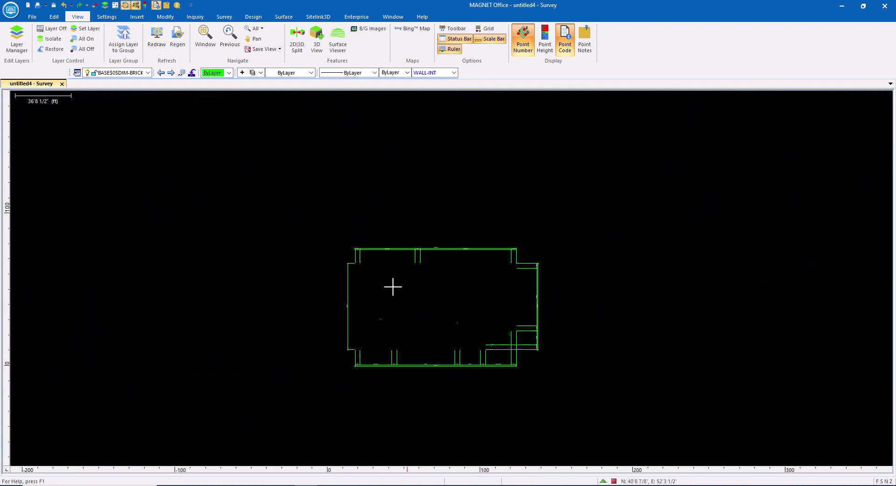
click(300, 212)
click(614, 400)
key(Delete)
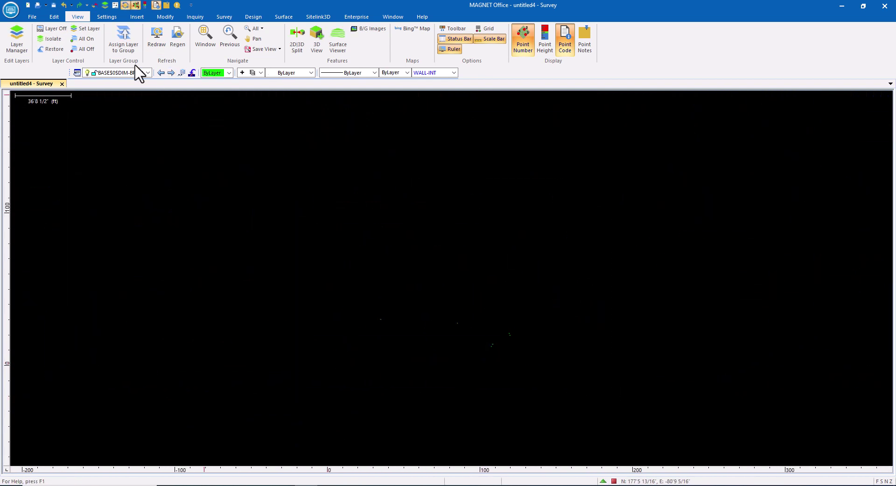
click(86, 39)
- Isolate the rough-opening dimension layer by picking one of its entities below the angled corner area
scroll(509, 365, up, 4)
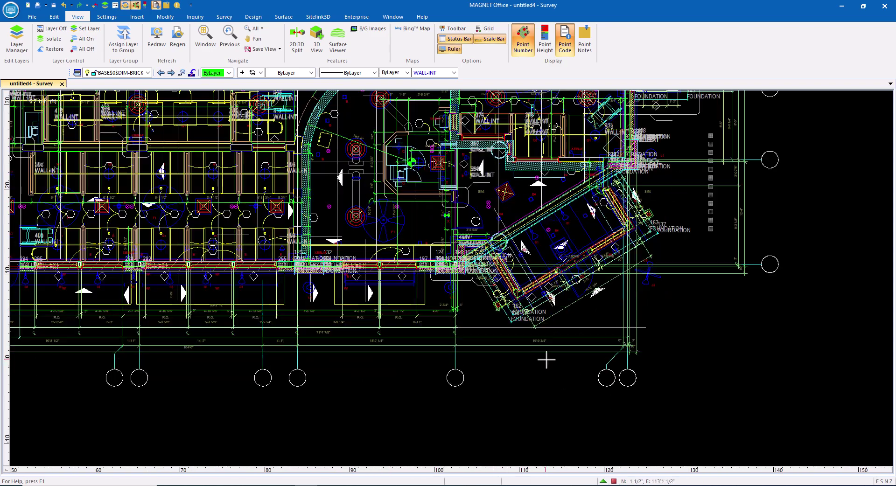
drag(554, 360, 528, 332)
click(53, 39)
- Delete everything on the isolated rough-opening dimension layer and turn all layers back on
scroll(344, 366, down, 4)
scroll(344, 366, down, 2)
drag(144, 161, 479, 409)
key(Delete)
click(86, 39)
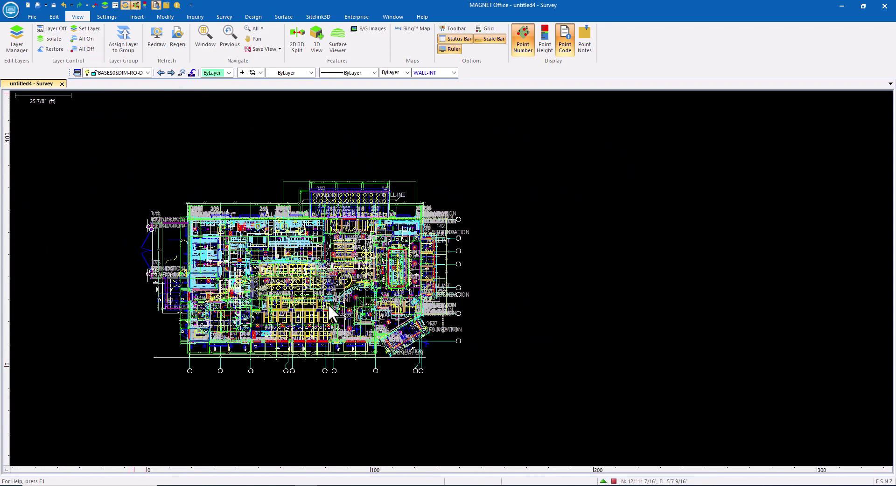
- Isolate the table layer by picking the dining furniture in the middle of the building
scroll(317, 301, up, 7)
middle_drag(305, 310, 524, 405)
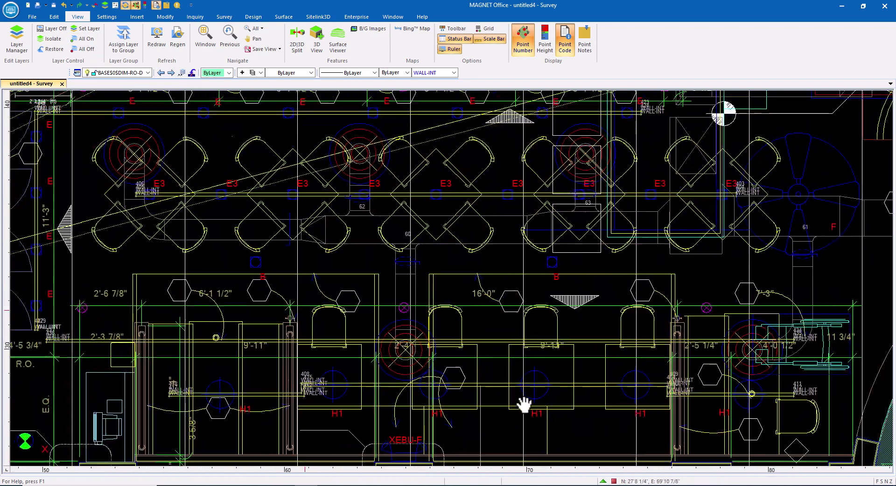
click(328, 205)
click(360, 224)
click(52, 39)
- Delete all the table layer entities and turn all layers back on
scroll(247, 294, down, 7)
drag(105, 137, 568, 420)
key(Delete)
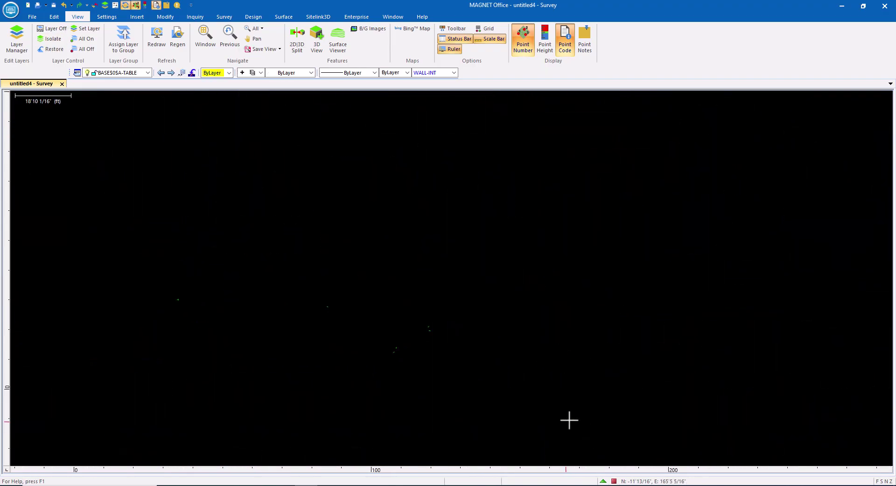
click(86, 39)
- Isolate the magenta beam layer and window-select the teal octagonal hatch of the island
scroll(276, 279, up, 5)
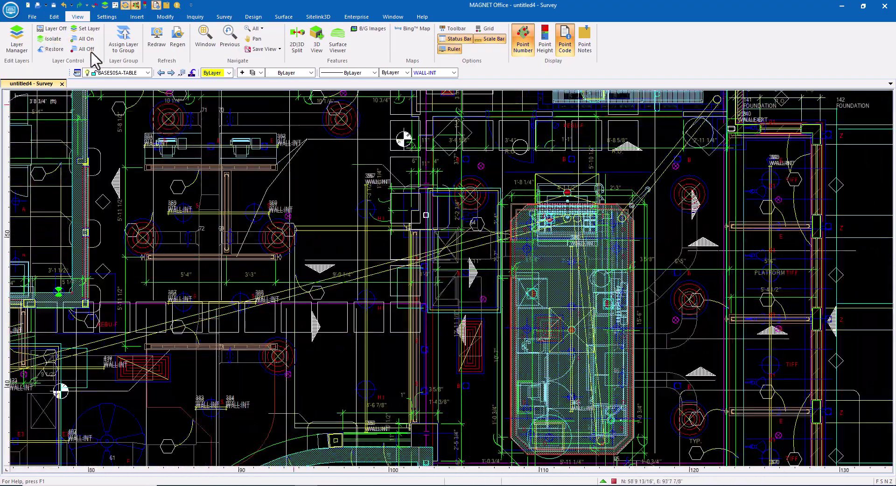
click(556, 260)
click(574, 284)
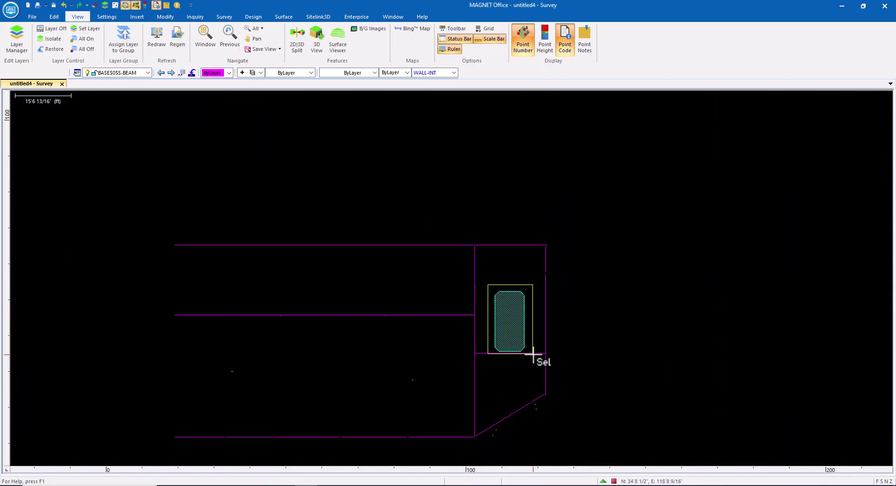
scroll(376, 316, up, 3)
scroll(376, 316, down, 5)
- Turn all layers back on and isolate the blue ceiling light layer
click(70, 39)
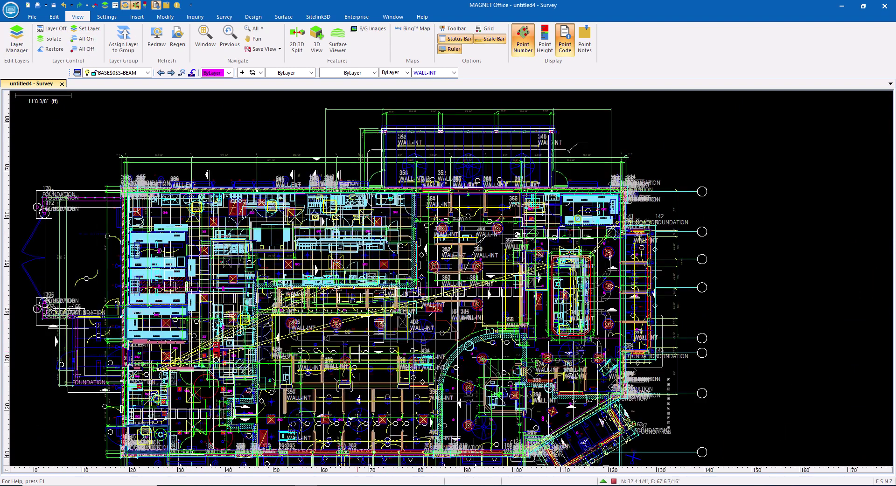
scroll(500, 274, up, 3)
scroll(272, 318, up, 2)
scroll(272, 318, down, 3)
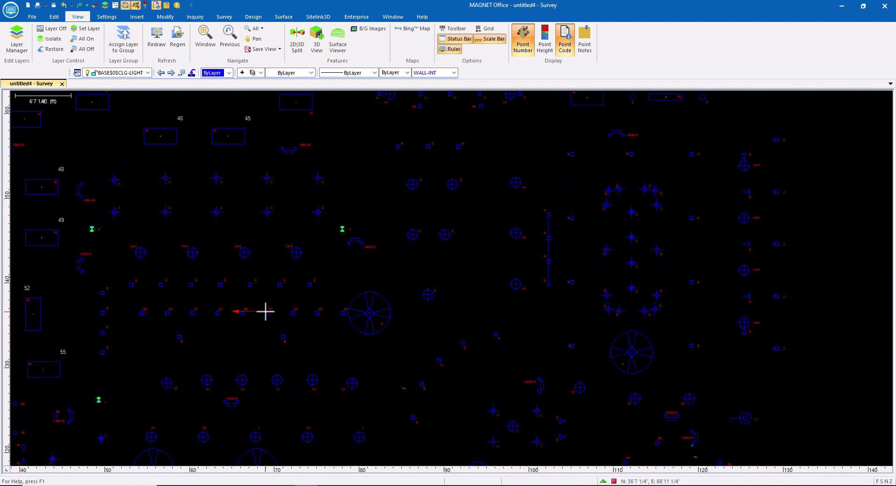
- Change the default point code to ELECT
scroll(232, 300, down, 2)
scroll(368, 326, up, 2)
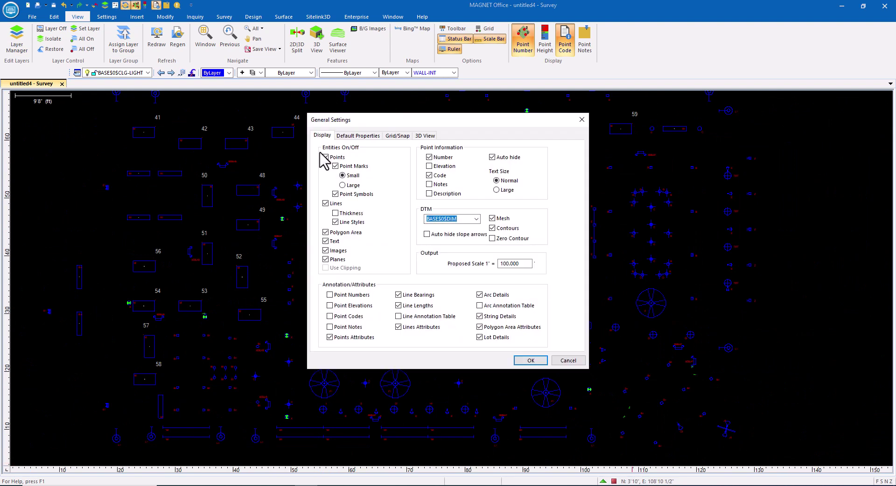
click(524, 359)
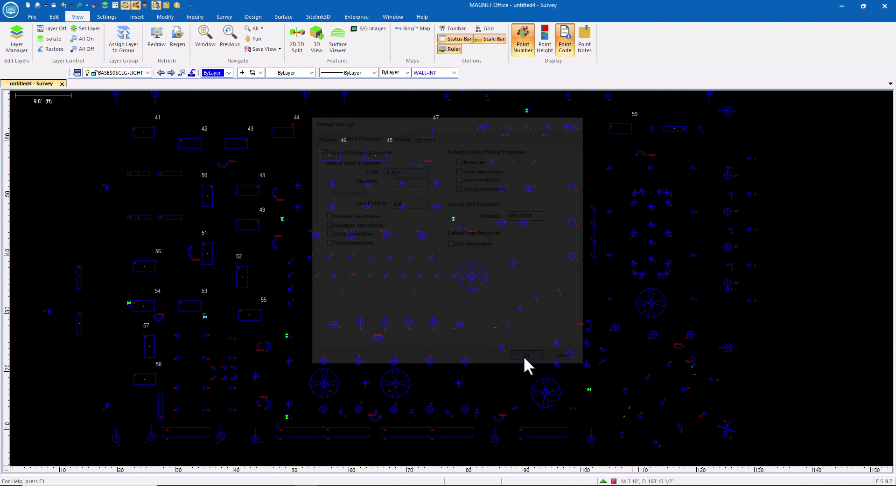
- Create ELECT-coded points from all the isolated ceiling light entities and turn all layers back on
scroll(396, 292, down, 4)
drag(136, 108, 679, 407)
click(160, 17)
click(60, 31)
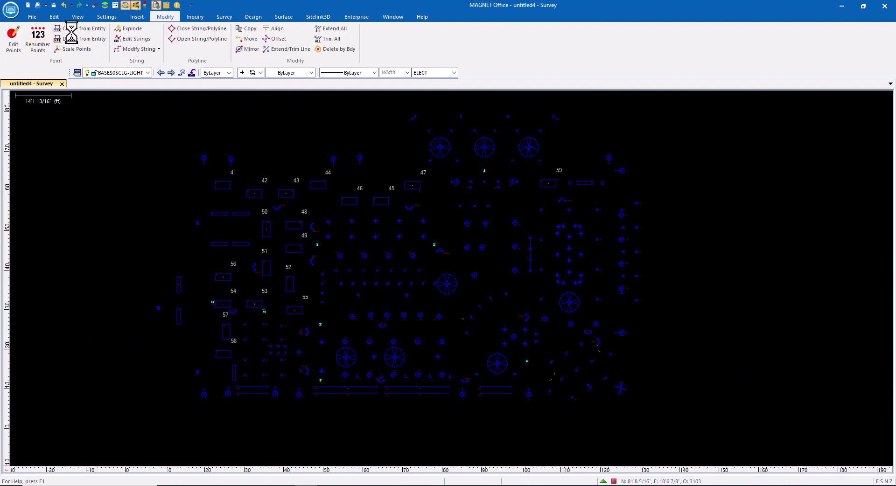
key(Escape)
click(78, 17)
click(86, 38)
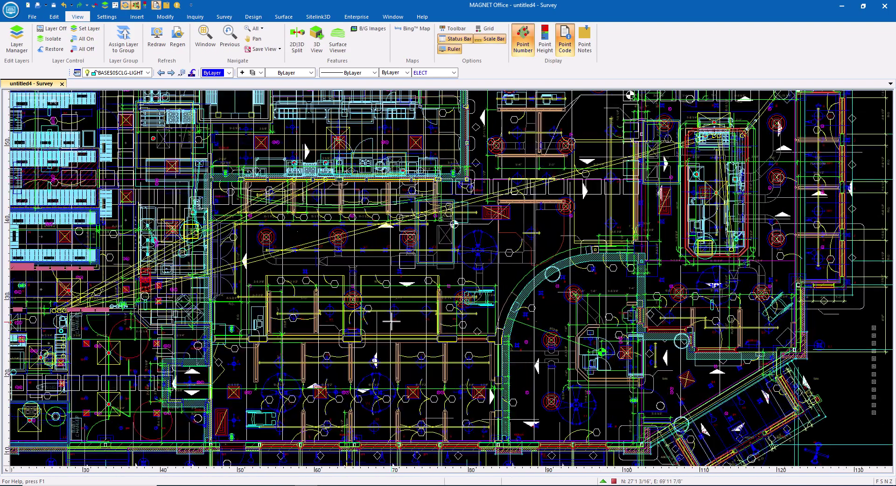
- Isolate the teal footing layer, delete all its entities and turn all layers back on
scroll(390, 206, up, 5)
click(58, 40)
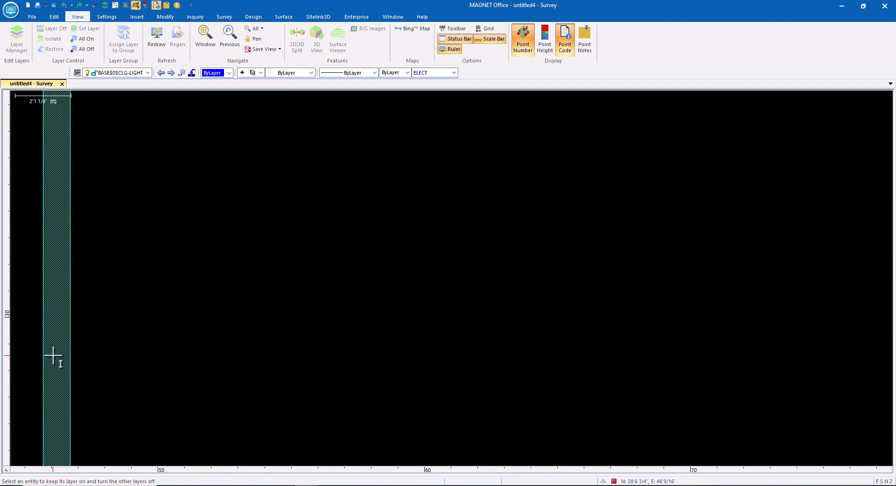
scroll(214, 288, down, 5)
drag(148, 150, 608, 416)
key(Delete)
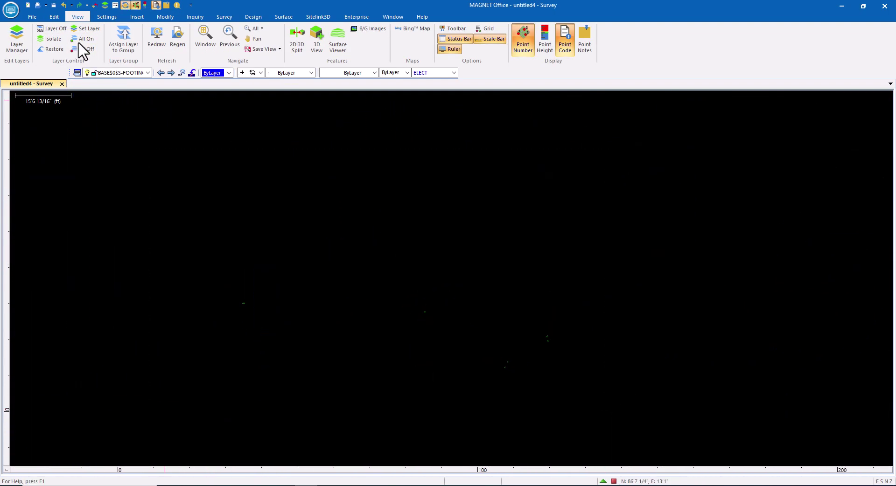
click(79, 42)
- Isolate the yellow soda line layer, delete its entities and turn all layers back on
scroll(276, 288, up, 8)
middle_drag(211, 210, 559, 171)
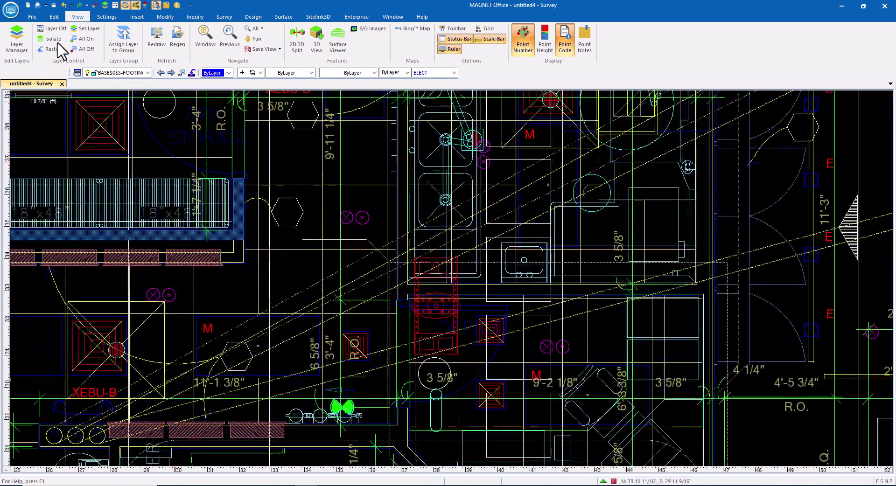
click(53, 40)
scroll(312, 303, down, 8)
click(82, 40)
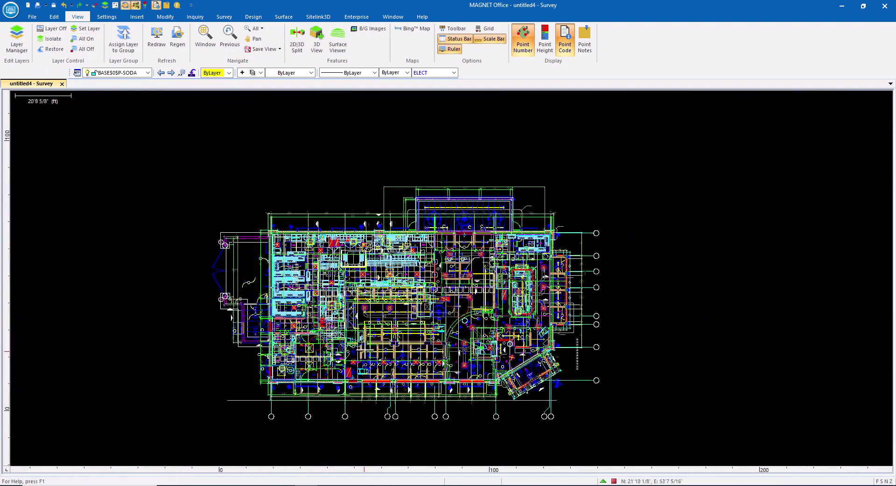
- Isolate the green general dimension layer, delete its entities and turn all layers back on
scroll(340, 369, up, 8)
click(359, 279)
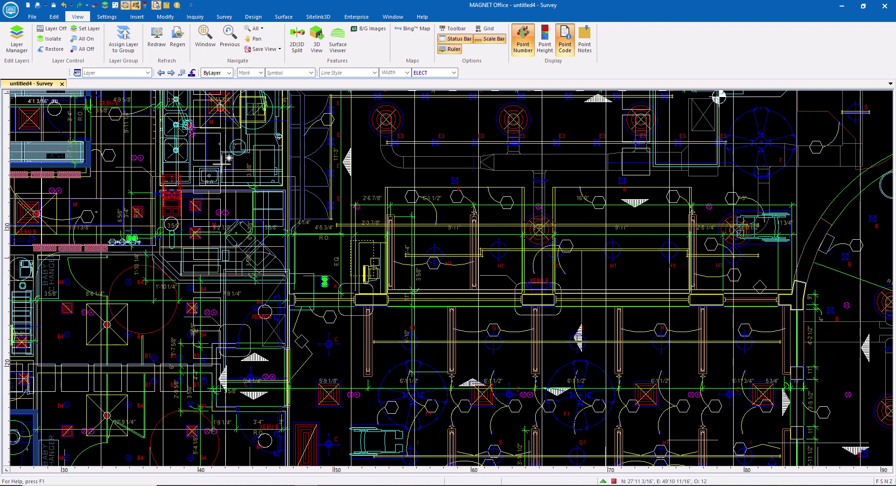
scroll(634, 416, down, 8)
click(85, 39)
- Isolate the light-blue equipment layer holding the storage shelving, delete all its entities and turn all layers back on
scroll(210, 220, up, 20)
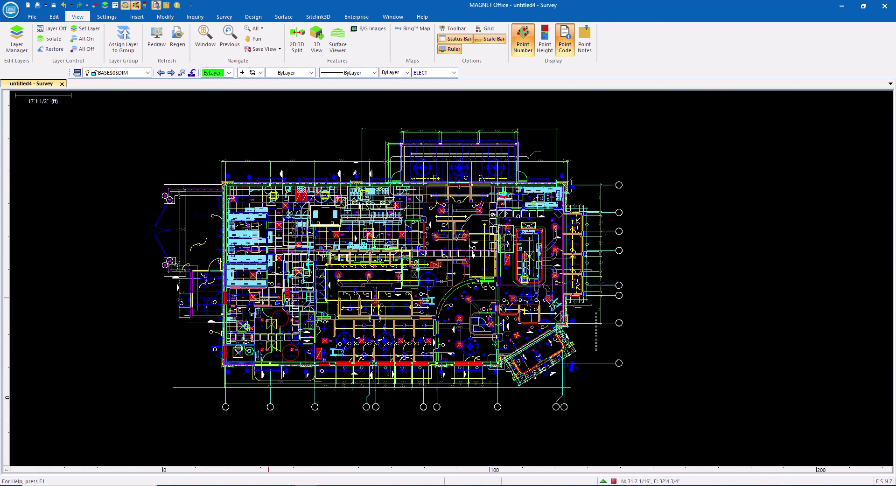
scroll(300, 271, down, 12)
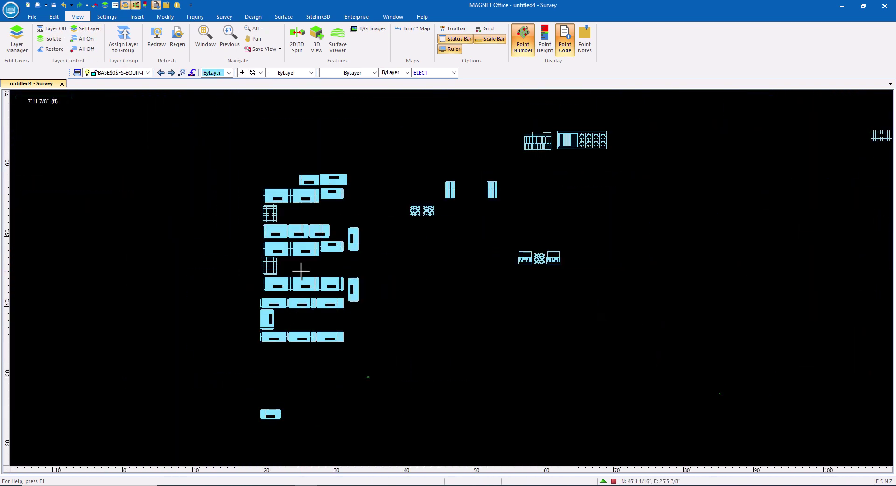
drag(236, 162, 782, 420)
key(Delete)
click(85, 39)
- Isolate the pink hatched panel layer below the dry storage room, delete its entities and turn all layers back on
scroll(289, 315, up, 7)
click(53, 39)
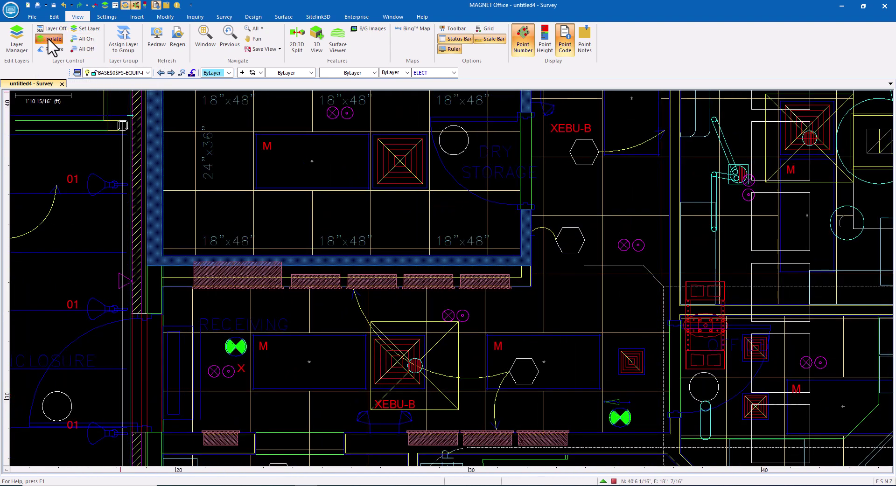
click(210, 273)
scroll(212, 276, down, 6)
drag(149, 193, 569, 413)
key(Delete)
click(85, 39)
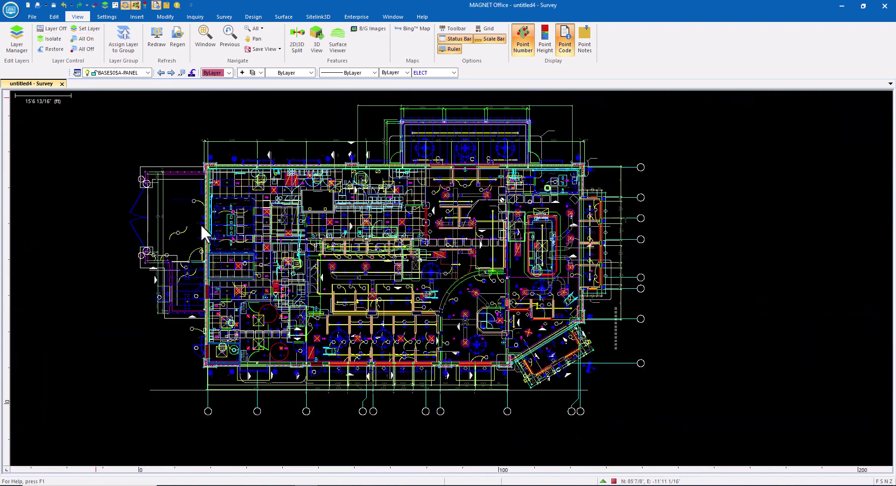
- Isolate the yellow LEADER layer, delete all the leader curves and turn all layers back on
scroll(176, 280, up, 9)
click(53, 39)
click(244, 247)
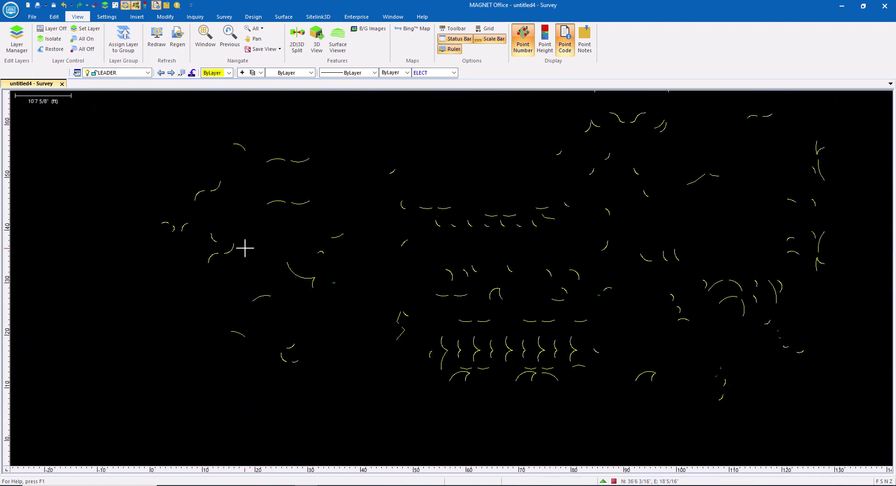
scroll(244, 248, down, 6)
drag(150, 134, 495, 325)
key(Delete)
click(55, 49)
- Isolate the blue wall layer around the dry storage room, delete its entities and turn all layers back on
scroll(247, 264, up, 9)
scroll(246, 264, up, 3)
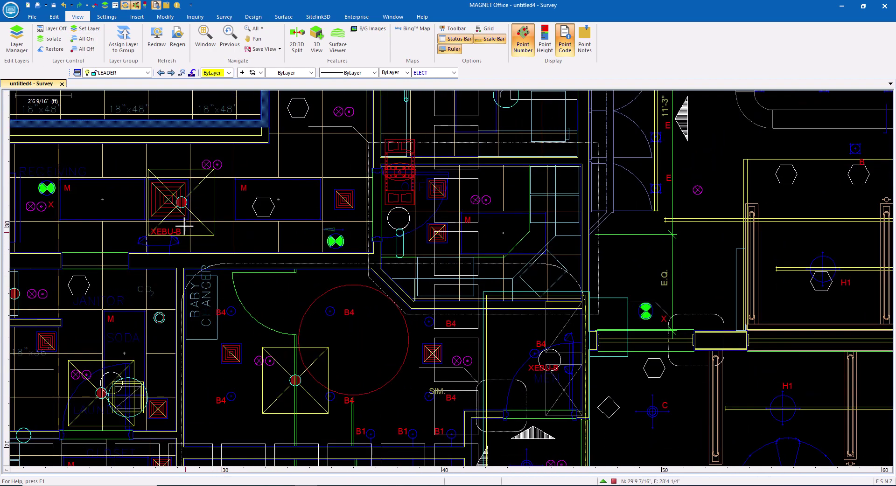
click(232, 276)
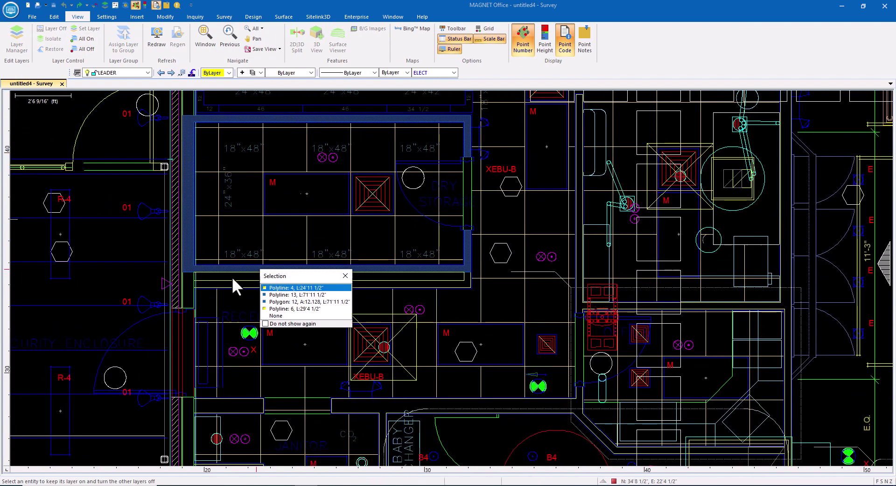
click(289, 288)
scroll(208, 297, down, 6)
drag(154, 224, 506, 421)
key(Delete)
click(85, 39)
- Isolate the trash enclosure dimension layer, delete its entities and turn all layers back on
scroll(312, 311, up, 10)
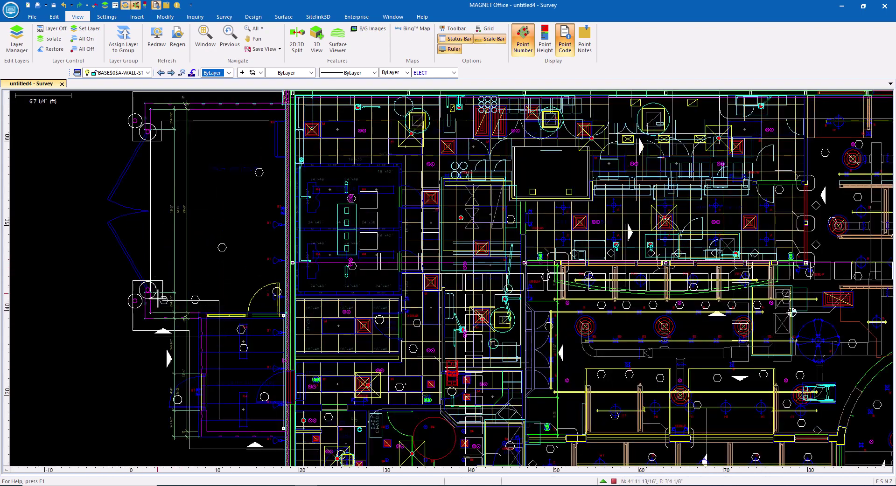
click(52, 39)
click(254, 320)
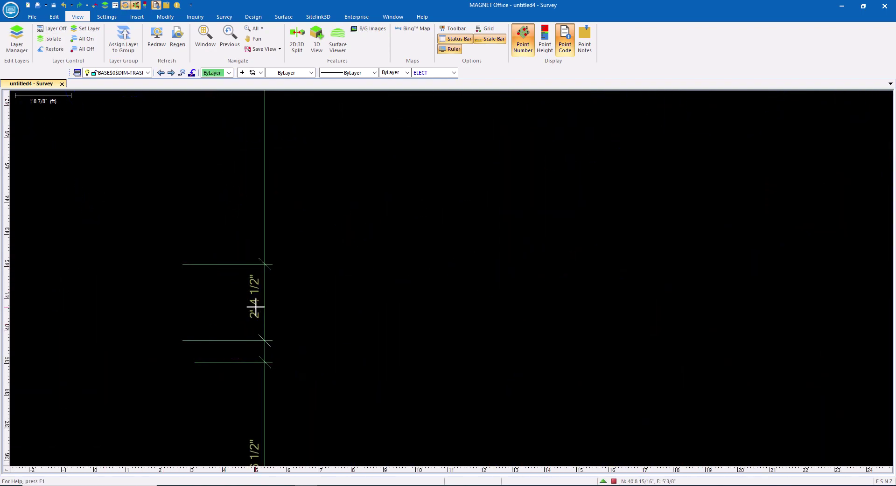
scroll(241, 310, down, 10)
click(85, 39)
- Isolate the rough-opening dimension layer, delete its entities and turn all layers back on
scroll(291, 371, up, 9)
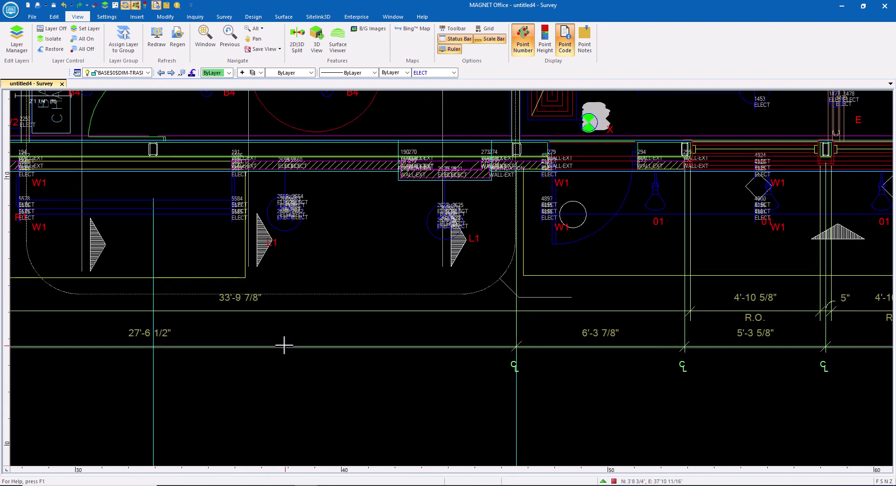
click(53, 39)
click(219, 321)
scroll(256, 364, down, 10)
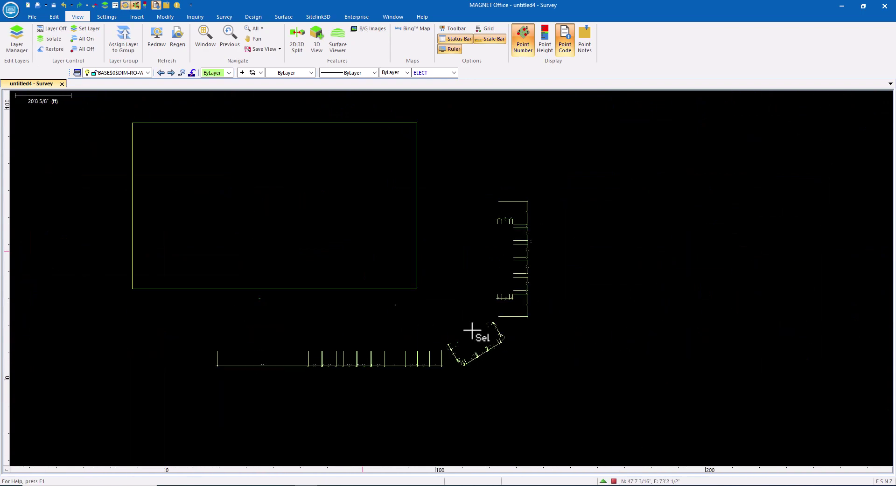
click(85, 39)
- Isolate the SYMBOL layer with the hexagon tags, delete its entities and turn all layers back on
scroll(390, 282, up, 8)
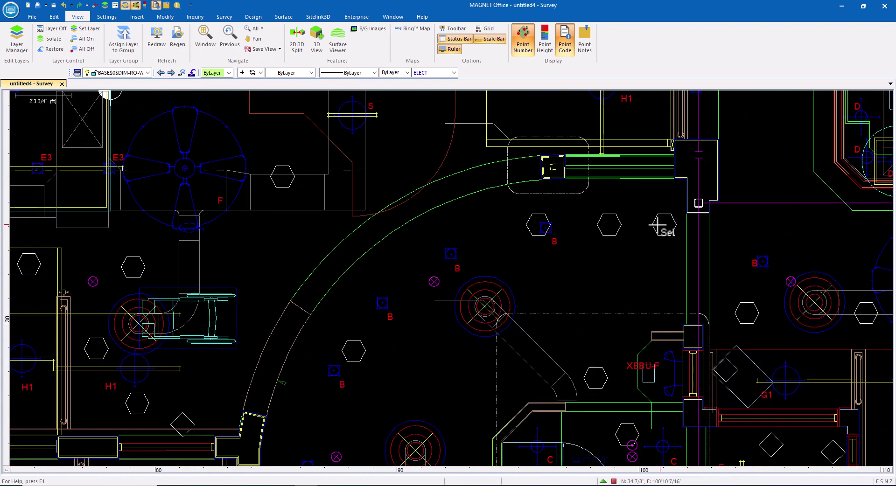
click(660, 226)
click(52, 39)
scroll(289, 318, down, 10)
scroll(289, 318, down, 3)
click(85, 39)
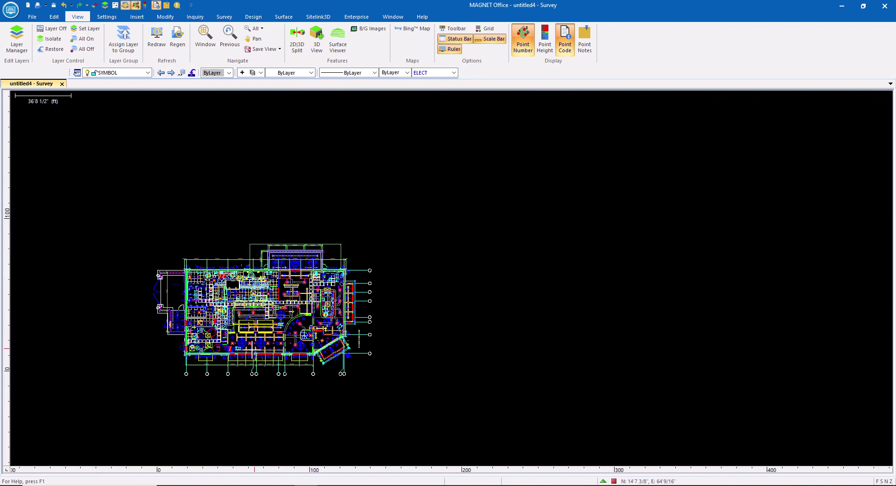
- Isolate the window dimension layer along the building's lower side, delete its entities and turn all layers back on
scroll(466, 243, up, 10)
scroll(467, 243, down, 3)
scroll(242, 352, up, 3)
drag(242, 352, 219, 308)
click(53, 39)
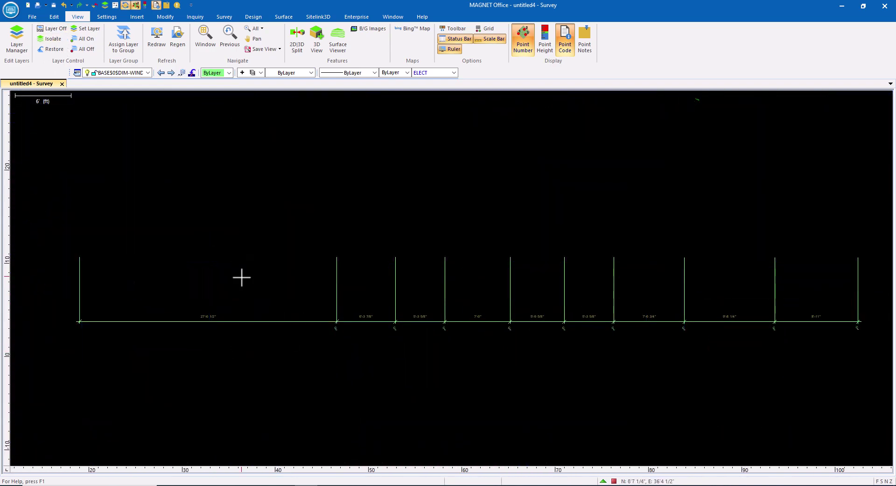
scroll(242, 278, down, 10)
drag(170, 154, 486, 345)
key(Delete)
click(85, 38)
- Isolate the ceiling grid layer, delete all its grid lines and turn all layers back on
scroll(241, 276, up, 12)
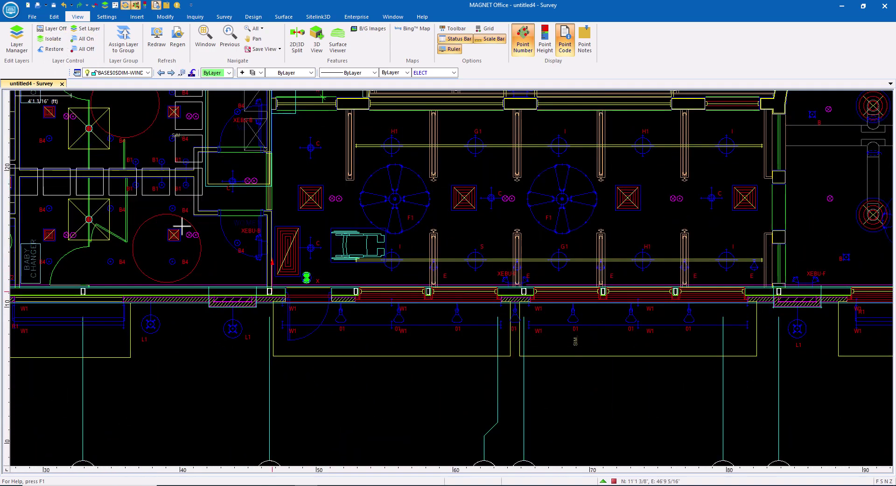
middle_drag(182, 226, 453, 390)
mouse_move(298, 205)
middle_down()
mouse_move(306, 234)
mouse_move(297, 396)
middle_up()
scroll(347, 325, up, 2)
click(377, 292)
click(53, 38)
scroll(218, 322, down, 10)
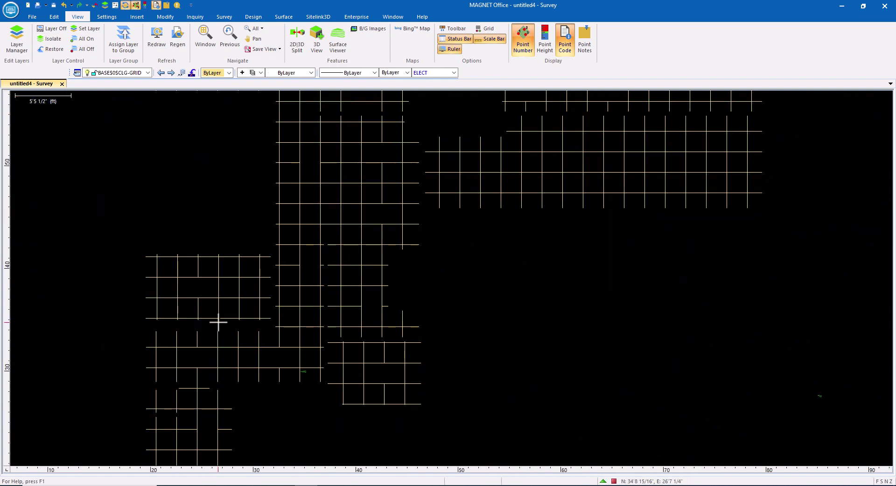
drag(170, 205, 512, 402)
key(Delete)
click(85, 38)
- Isolate the cyan kitchen equipment layer through a door-swing arc, delete its entities and turn all layers back on
scroll(423, 305, up, 15)
mouse_move(426, 306)
middle_down()
mouse_move(335, 316)
mouse_move(579, 288)
middle_up()
scroll(333, 317, down, 10)
scroll(267, 336, up, 2)
middle_drag(267, 336, 315, 372)
scroll(341, 187, up, 5)
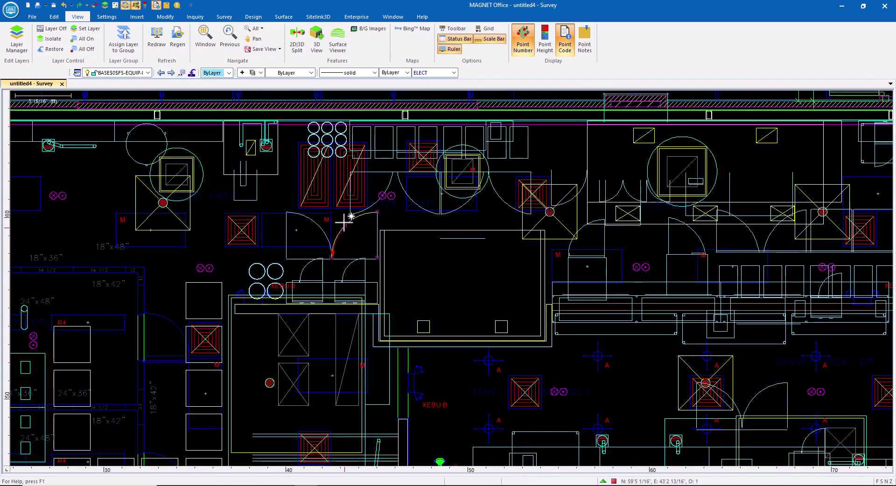
click(53, 39)
scroll(250, 368, down, 10)
middle_drag(250, 347, 271, 277)
drag(197, 239, 534, 446)
key(Delete)
click(83, 39)
- Isolate the yellow interior wall layer and change the default point code to WALL-INT
scroll(250, 333, up, 2)
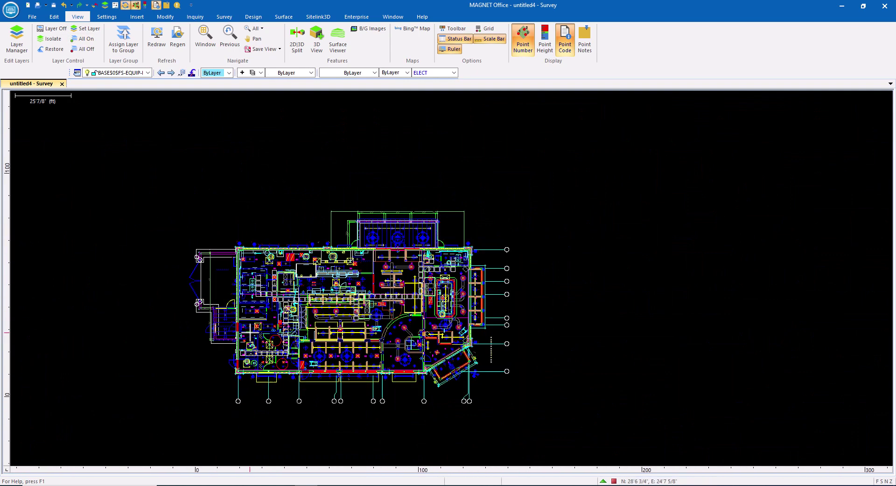
scroll(259, 314, up, 5)
scroll(290, 244, up, 4)
click(53, 39)
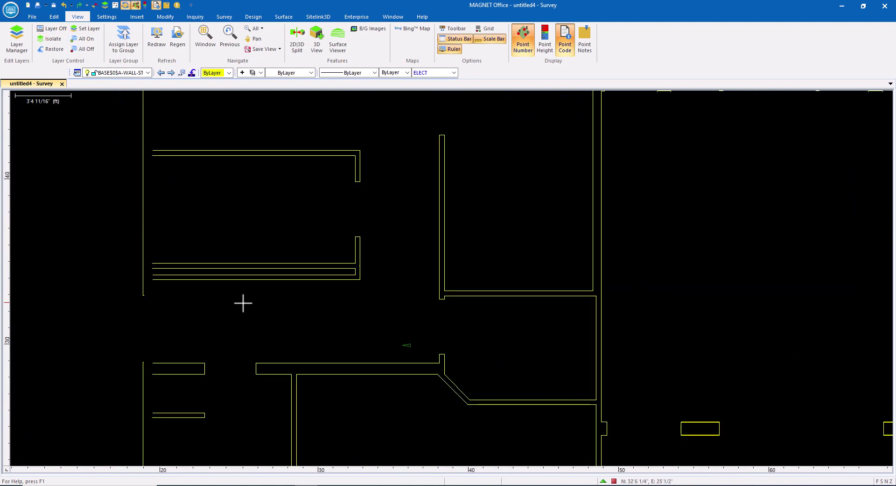
scroll(242, 304, down, 7)
click(77, 72)
click(358, 135)
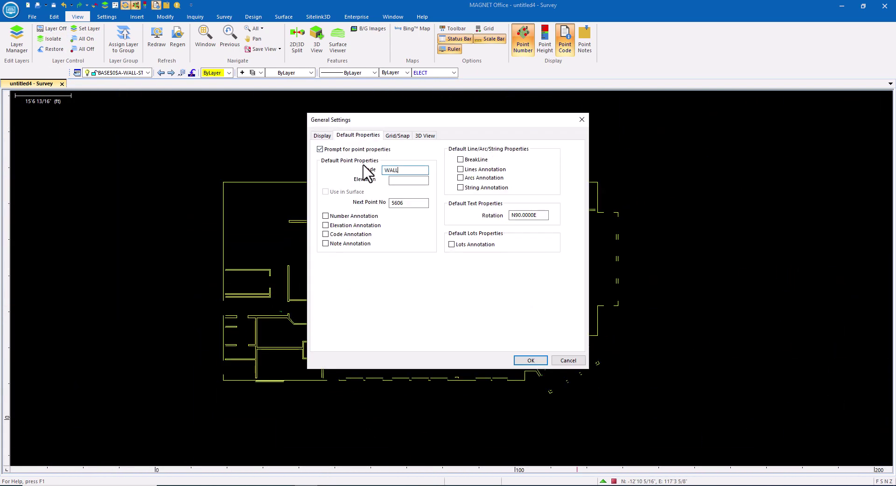
click(530, 361)
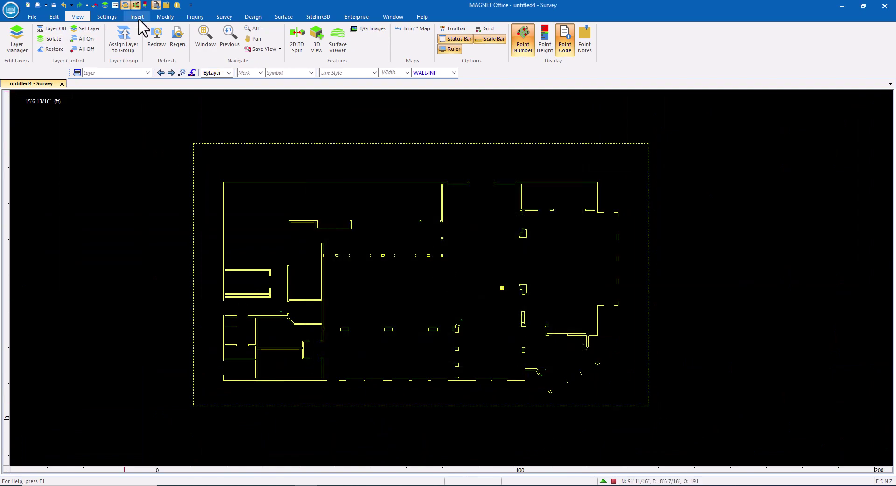
- Create WALL-INT points from all the selected yellow wall entities and turn all layers back on
click(166, 16)
click(79, 29)
click(470, 260)
click(77, 16)
click(86, 39)
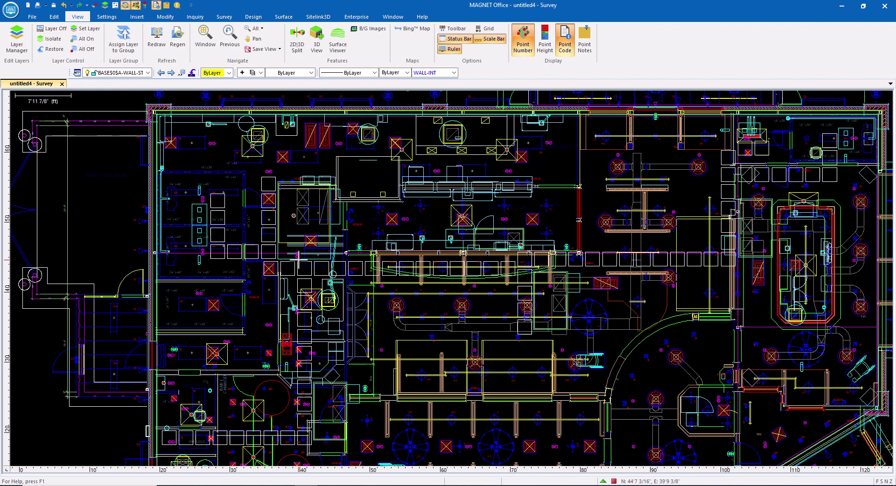
- Clean up the active layers, removing zero-length lines, duplicate linework and points within 5/8", and empty layers, and close the report
scroll(552, 353, up, 3)
scroll(552, 354, down, 5)
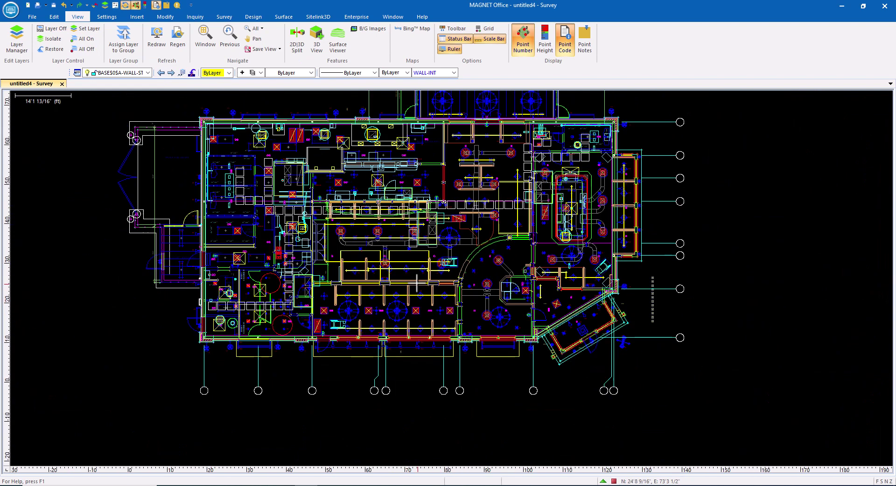
click(54, 17)
click(525, 42)
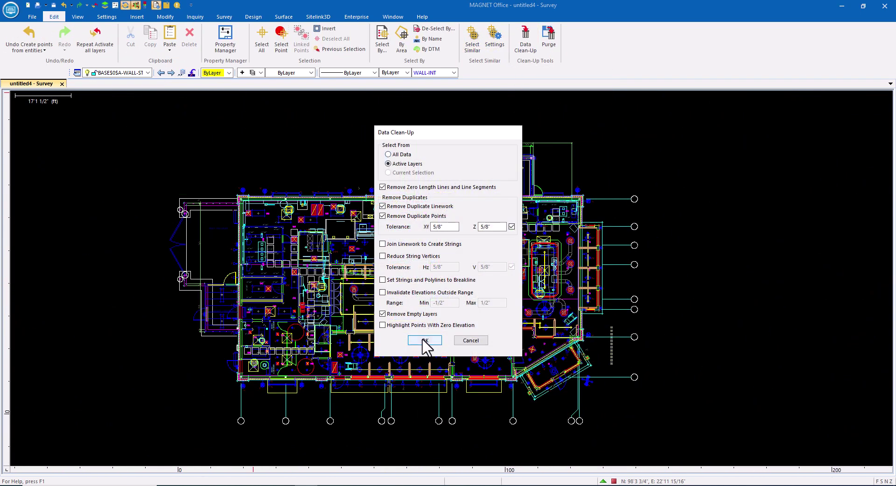
click(424, 341)
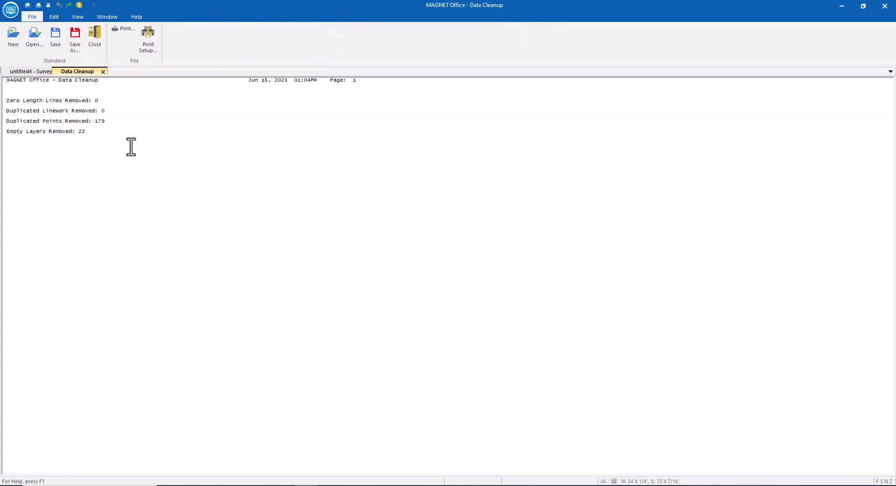
click(103, 72)
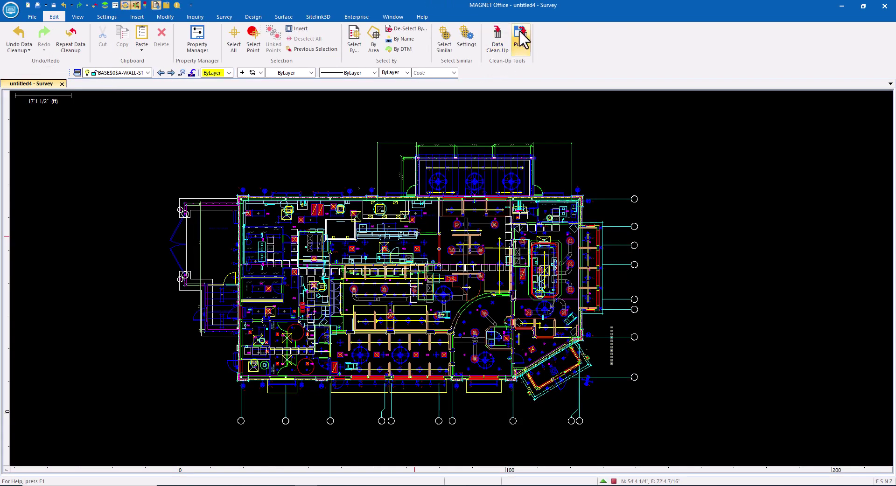
- Purge the drawing data and accept losing the undo history
click(520, 35)
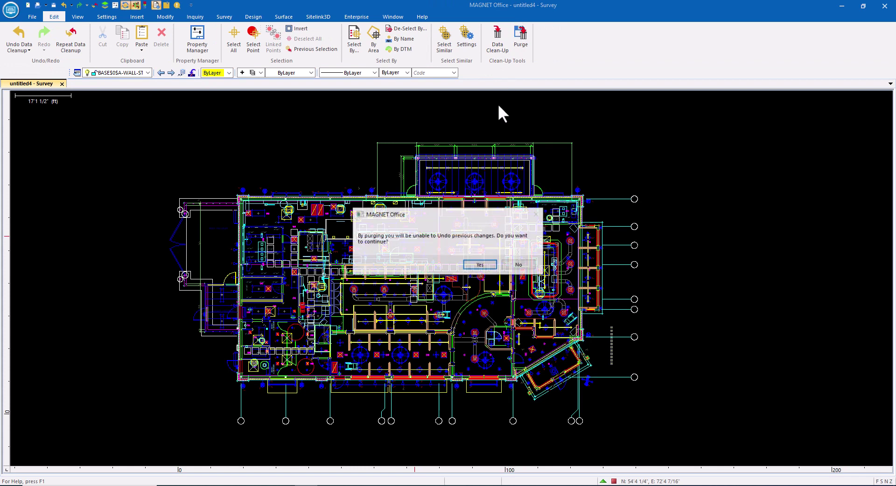
click(479, 264)
click(466, 276)
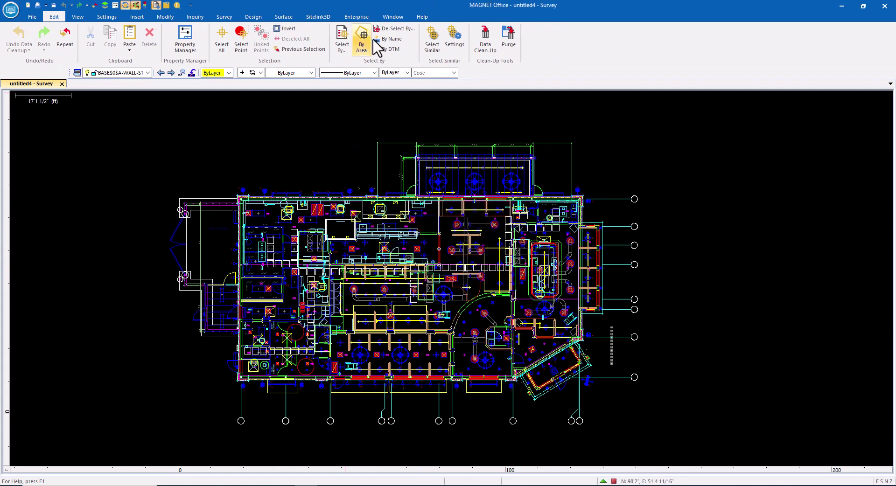
- Create a new Enterprise project named "restaurant layout" and connect to it
click(356, 17)
click(38, 42)
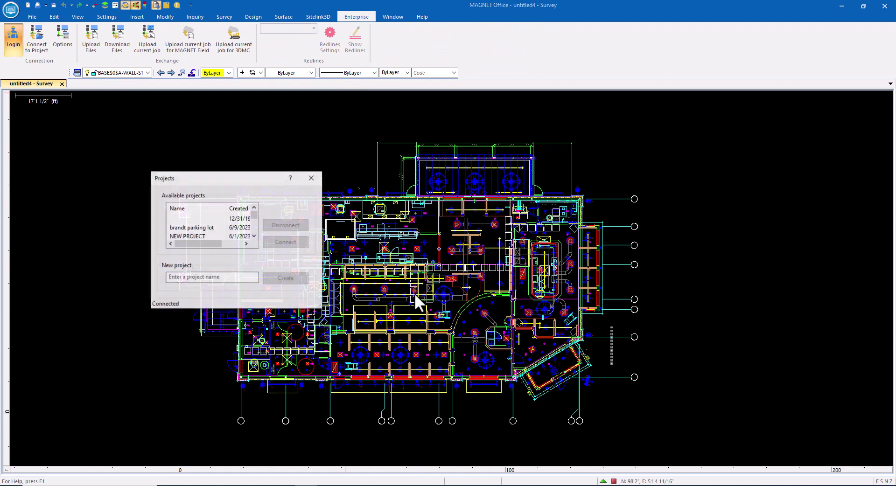
text(restaurant layout)
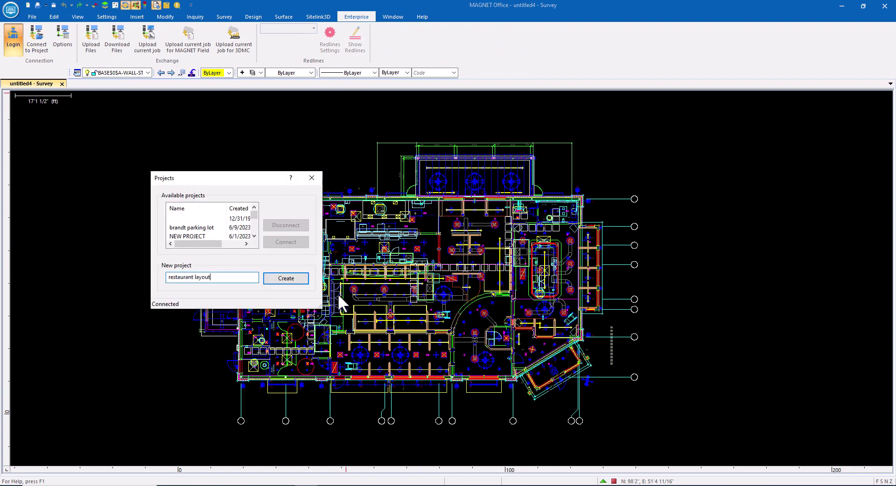
click(286, 278)
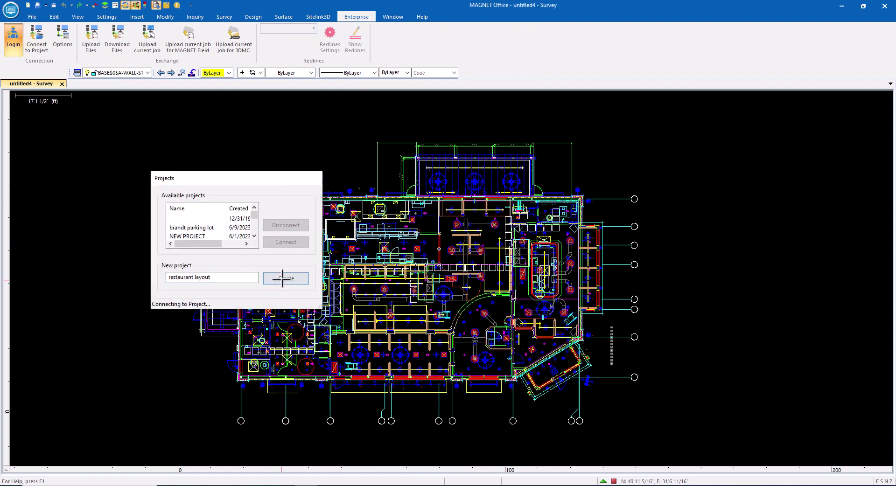
- Upload the current job for MAGNET Field as "layout plan", exporting from all data with the preset export options
click(192, 32)
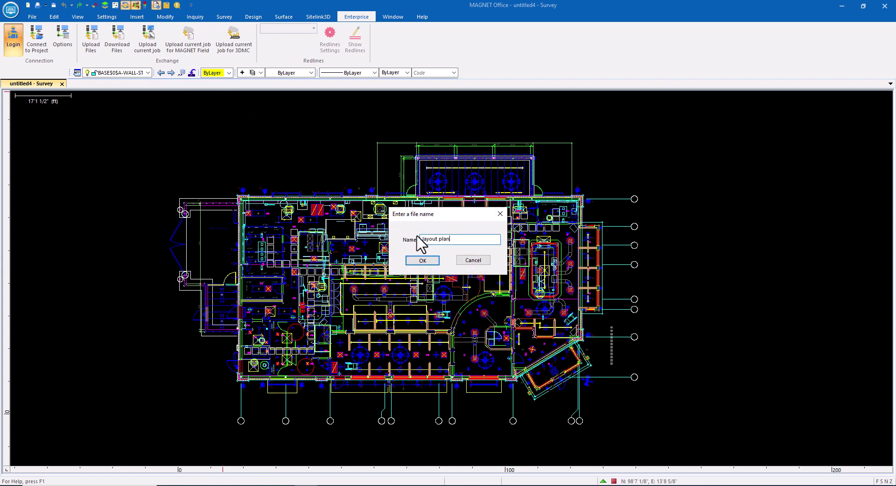
click(422, 261)
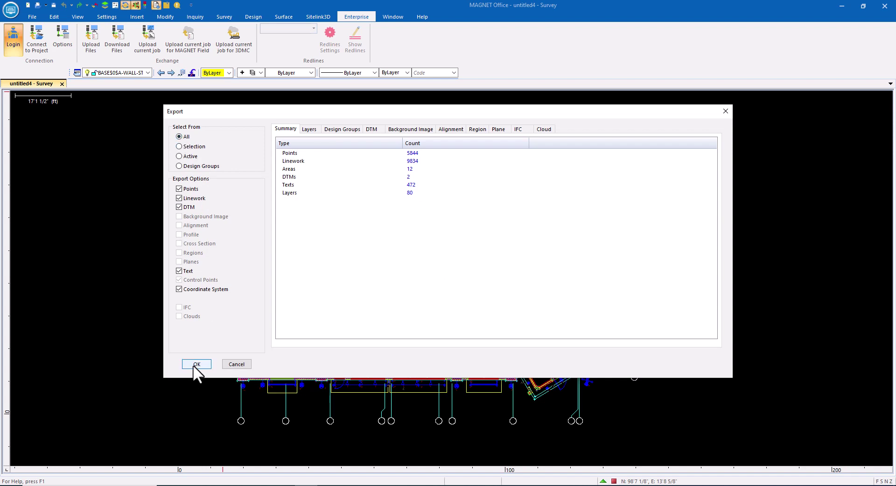
click(194, 365)
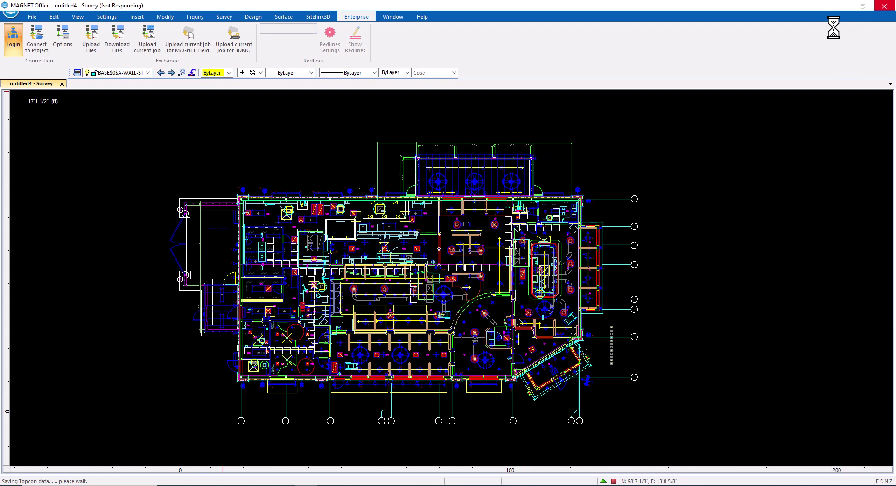
click(485, 289)
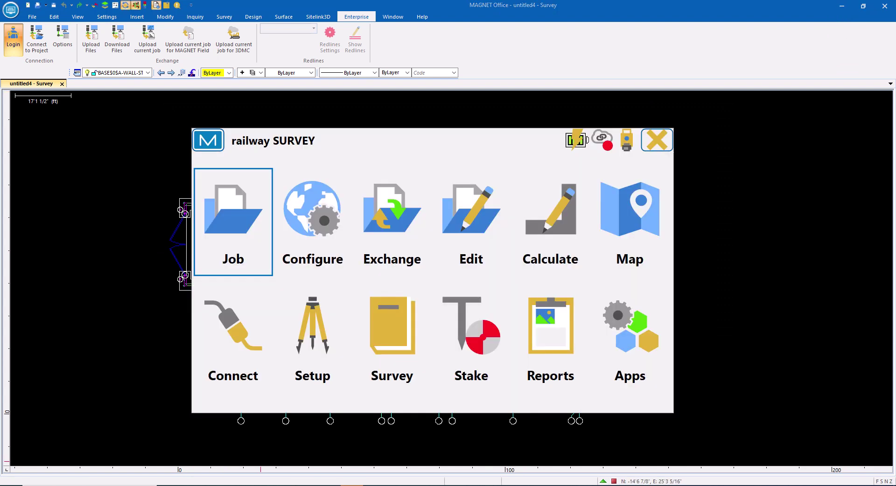
- In MAGNET Field, connect to Enterprise with the saved login, choose the restaurant layout project and return to the home screen
click(231, 317)
click(265, 167)
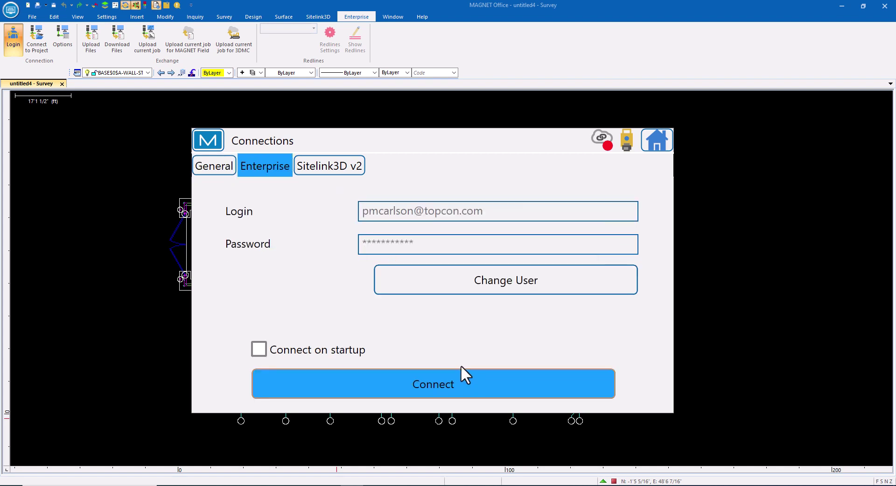
click(404, 384)
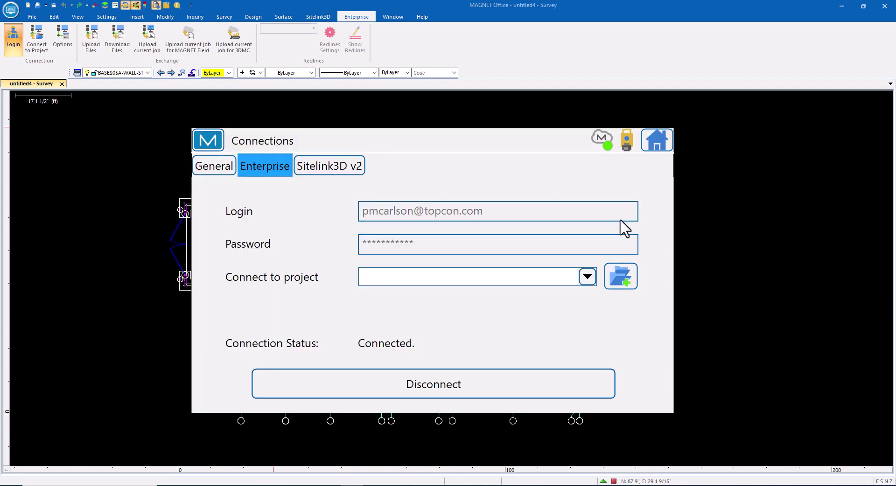
click(587, 277)
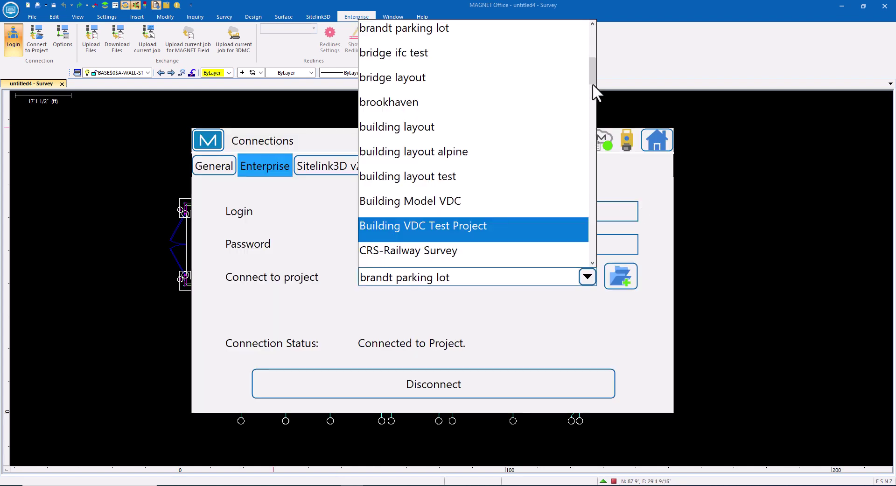
drag(591, 73, 591, 199)
click(537, 130)
click(657, 143)
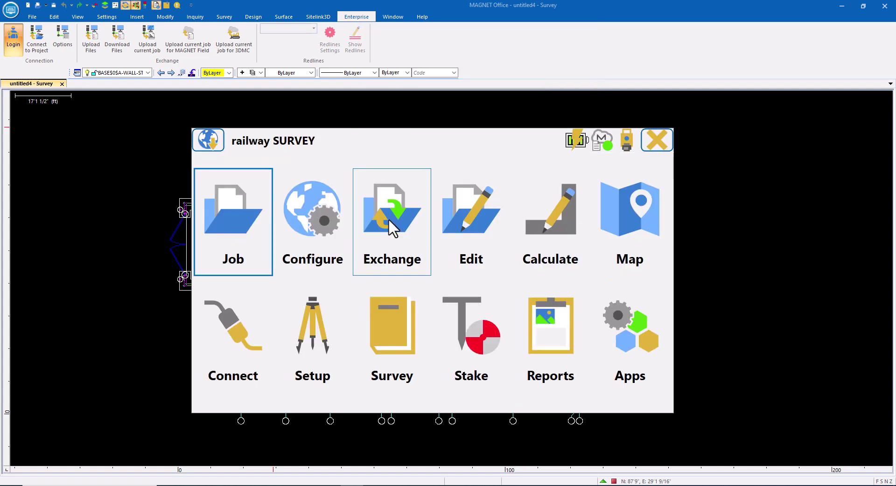
- Download layout plan.mjfzip from the restaurant layout project on Enterprise and open it as the current job
click(389, 219)
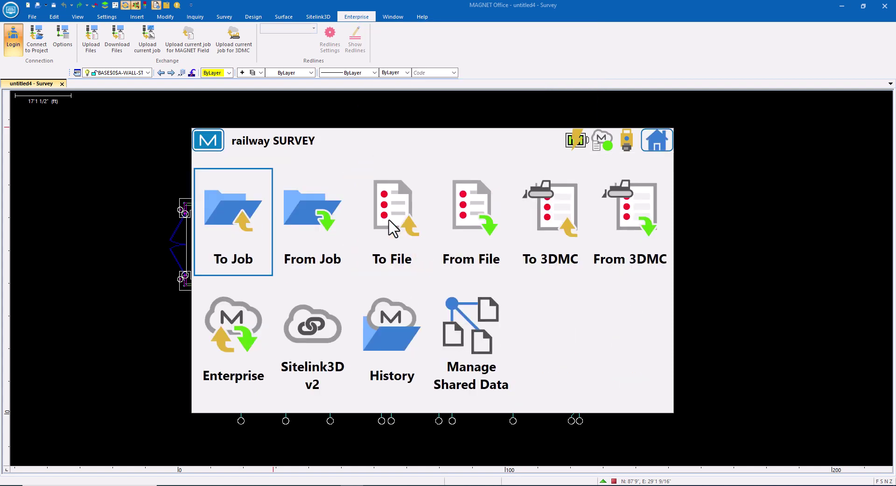
click(245, 334)
click(258, 276)
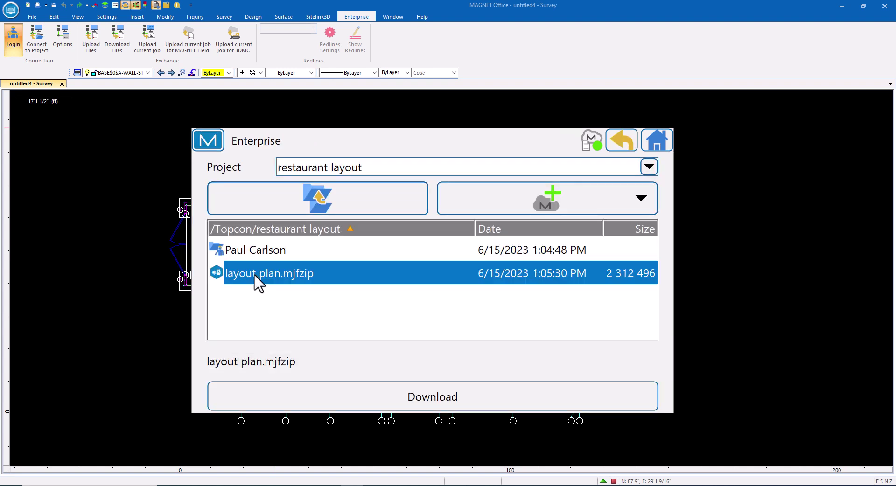
click(425, 393)
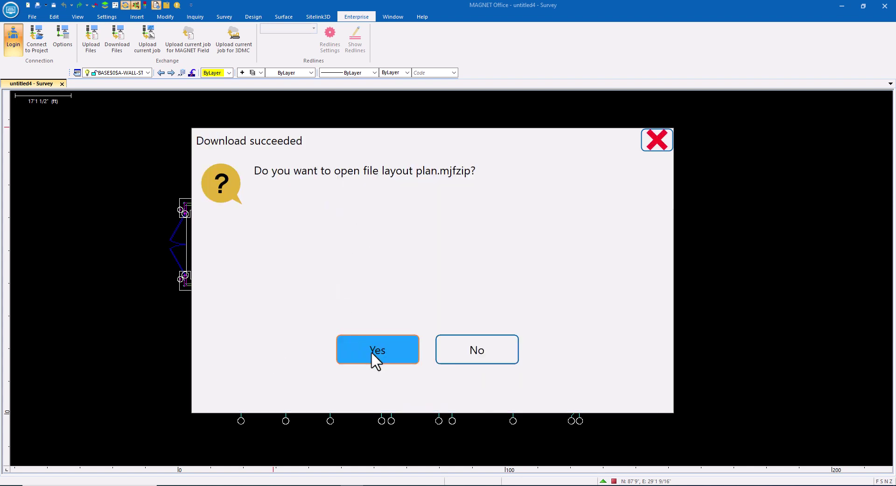
click(371, 351)
- Open the job's map and examine the layout points around the dishwashing area and the security enclosure
click(639, 217)
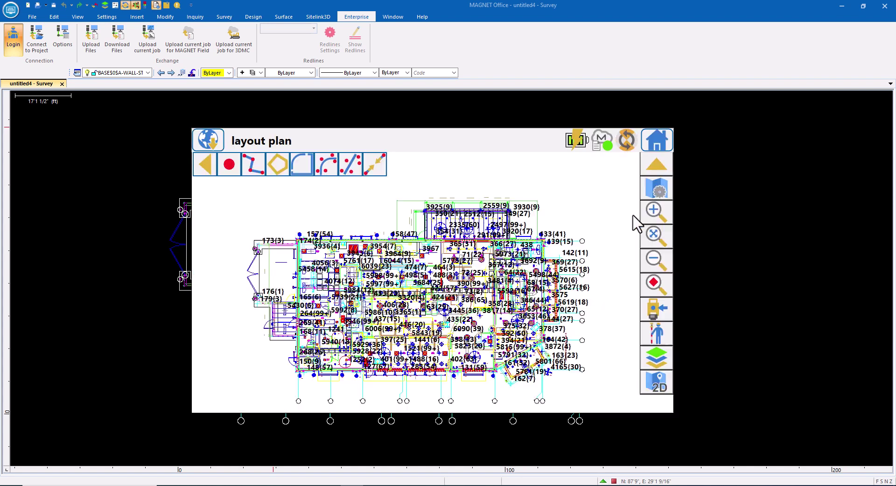
scroll(357, 288, up, 5)
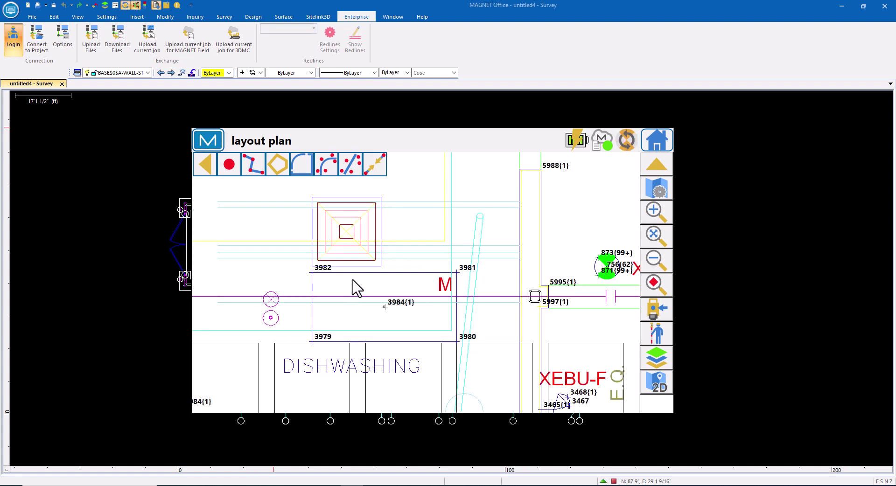
scroll(356, 287, down, 5)
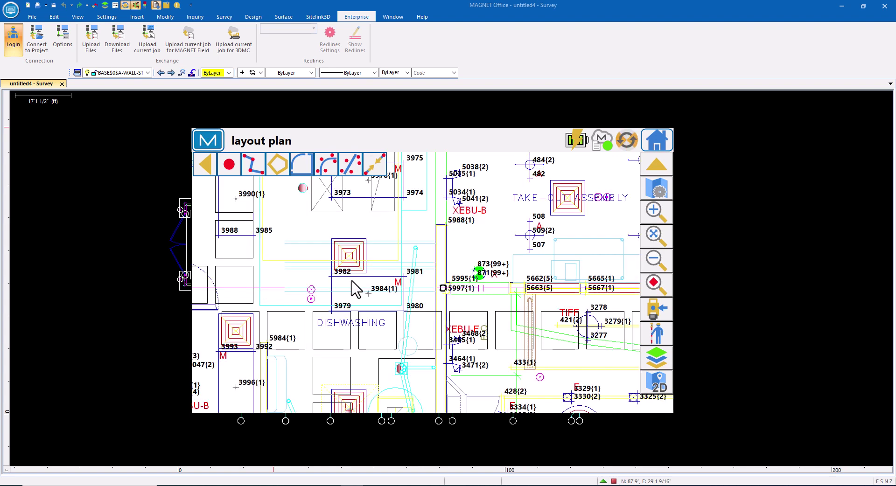
drag(336, 285, 451, 273)
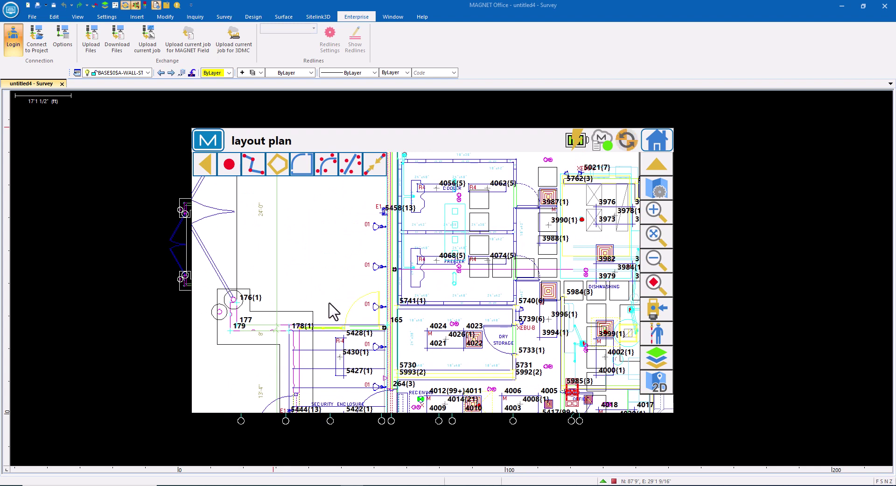
drag(335, 312, 390, 243)
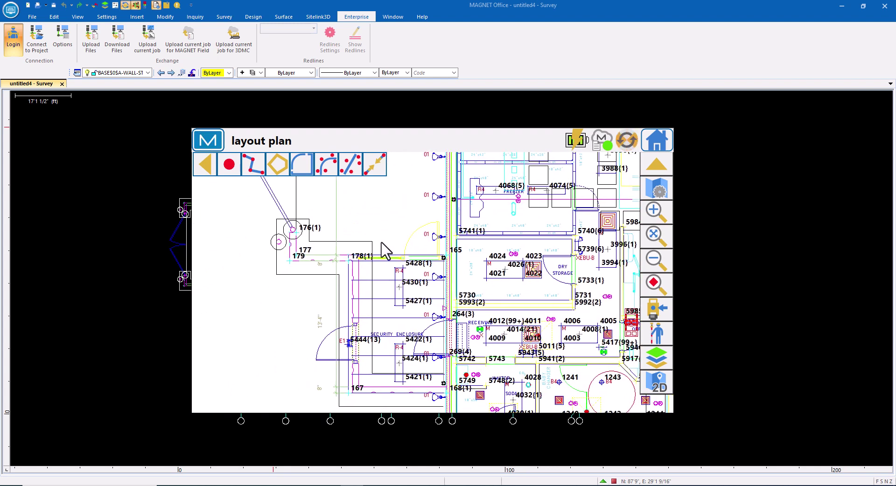